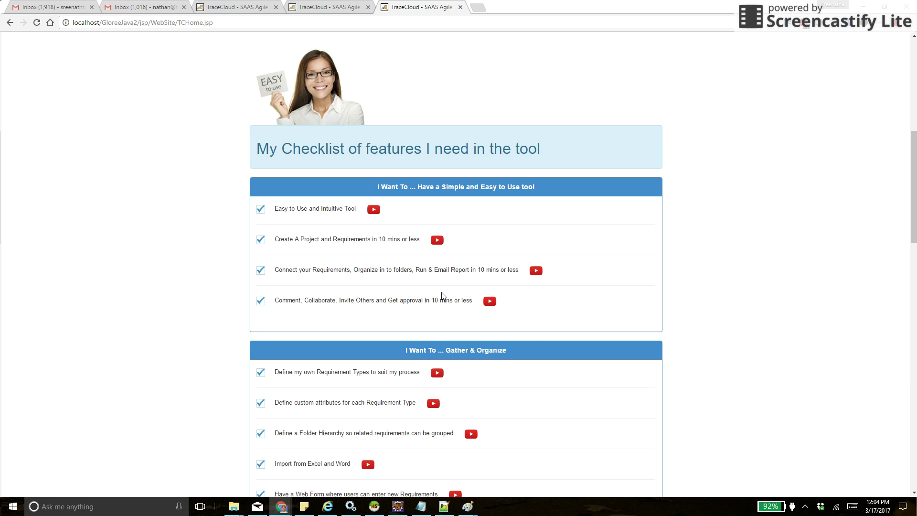
Expand the 'Connect your Requirements' checklist item, then switch to the TraceCloud project window.
click(462, 276)
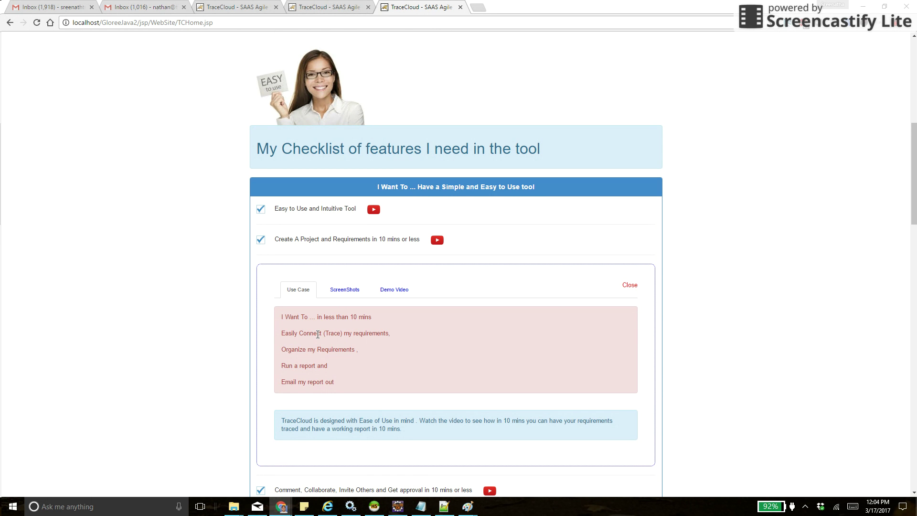
key(alt+Tab)
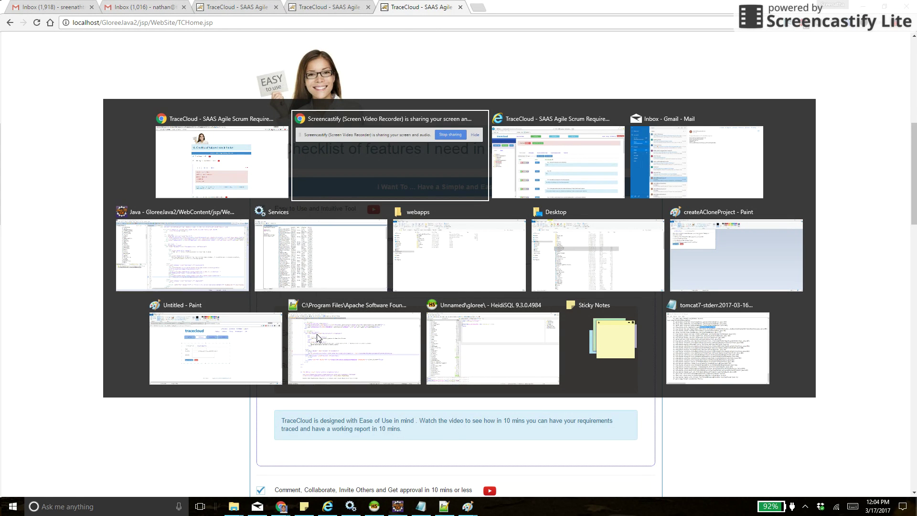
key(alt+Tab)
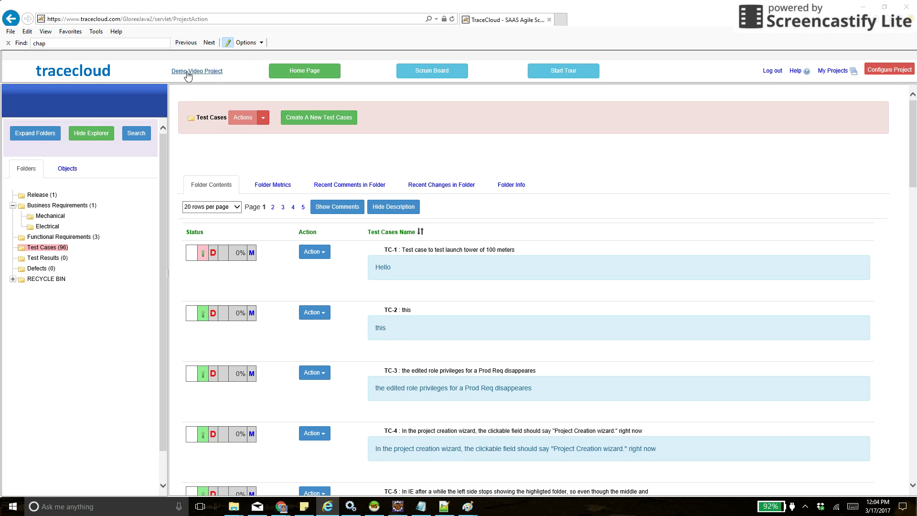
Create a subfolder named 'Mechanical' under the Test Cases folder.
click(13, 206)
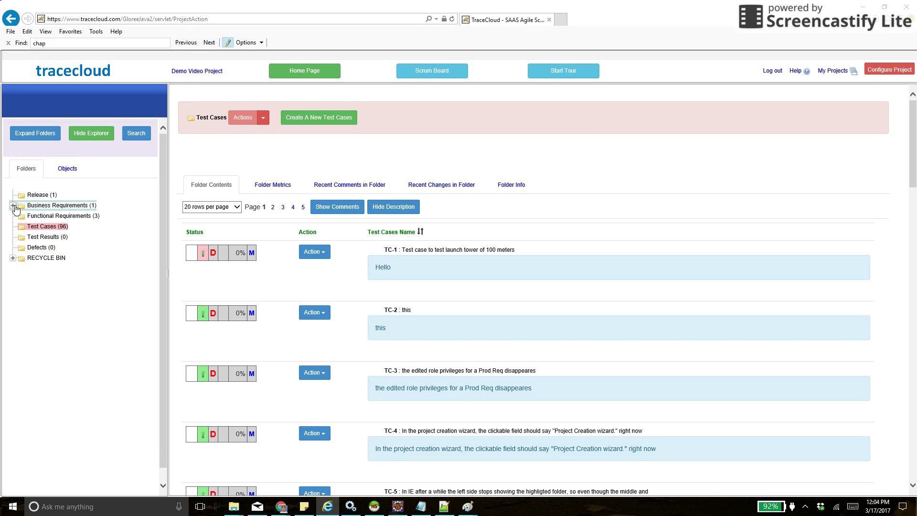
click(47, 228)
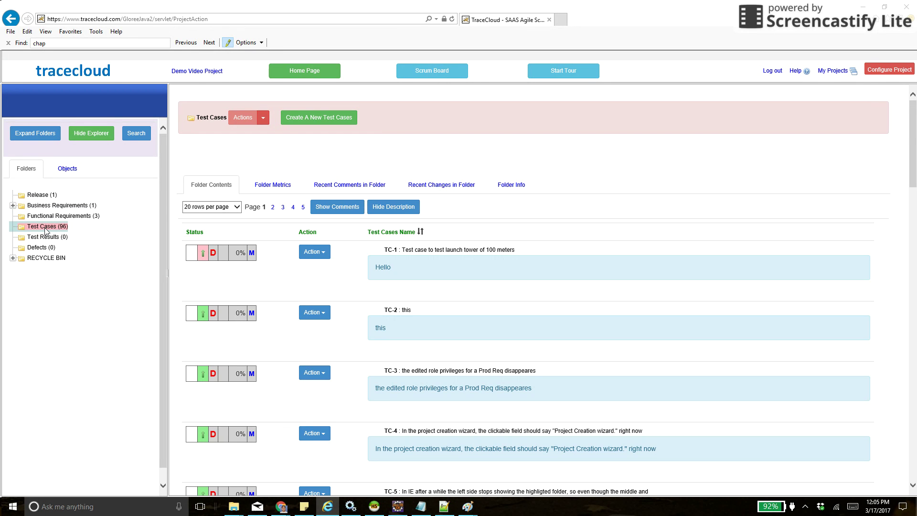
right_click(46, 231)
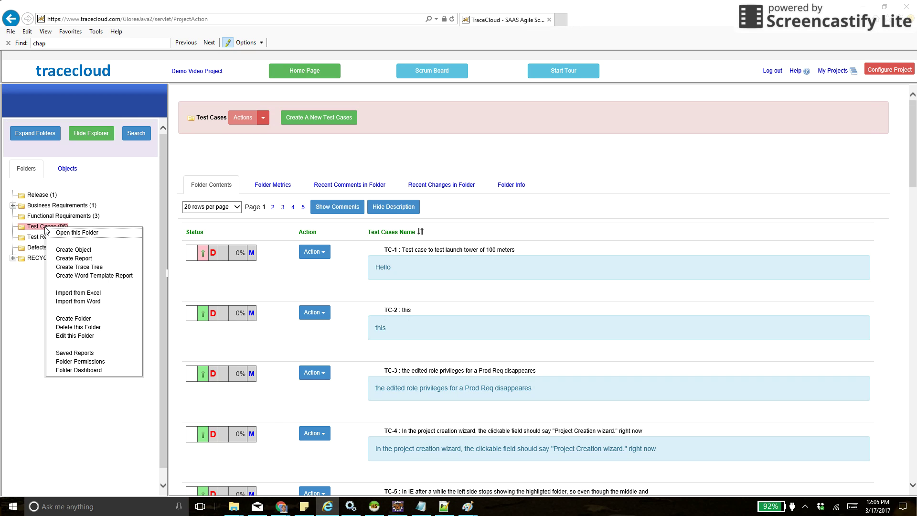
click(79, 319)
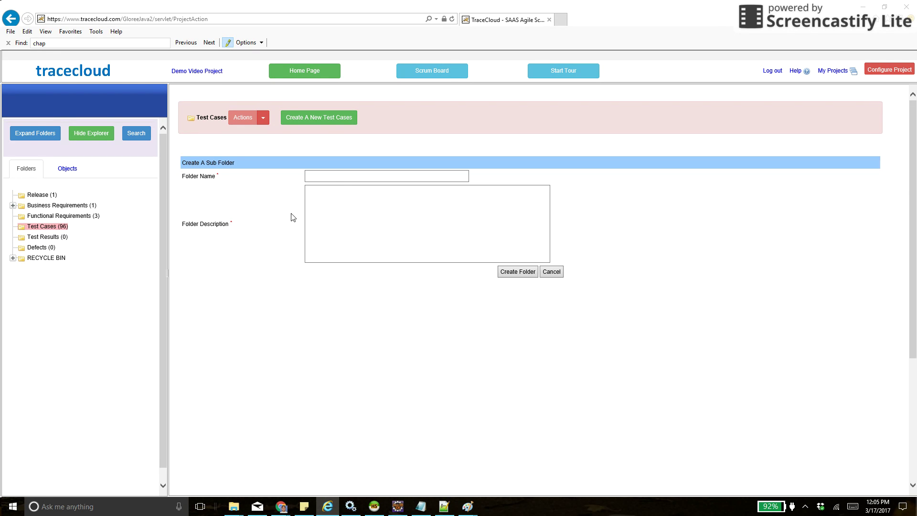
click(334, 178)
text(Mec)
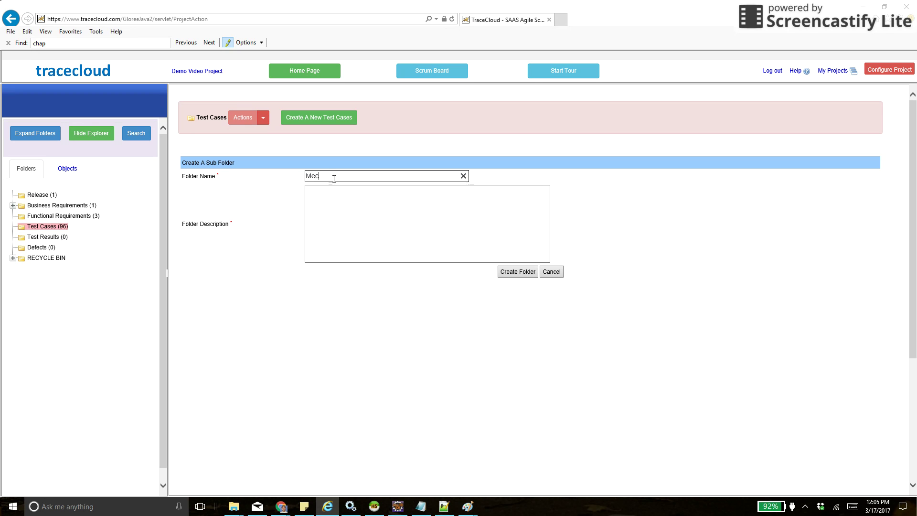
text(hanical)
key(Tab)
text(Mechanical)
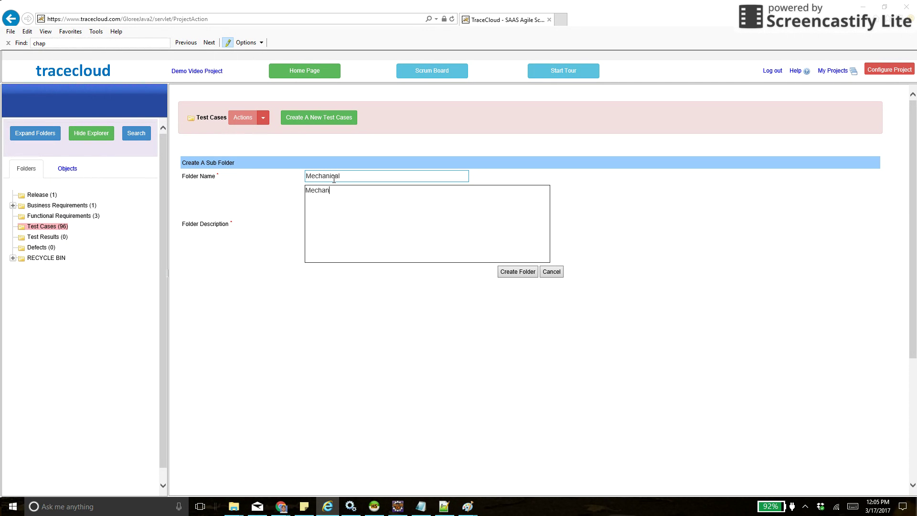
click(514, 272)
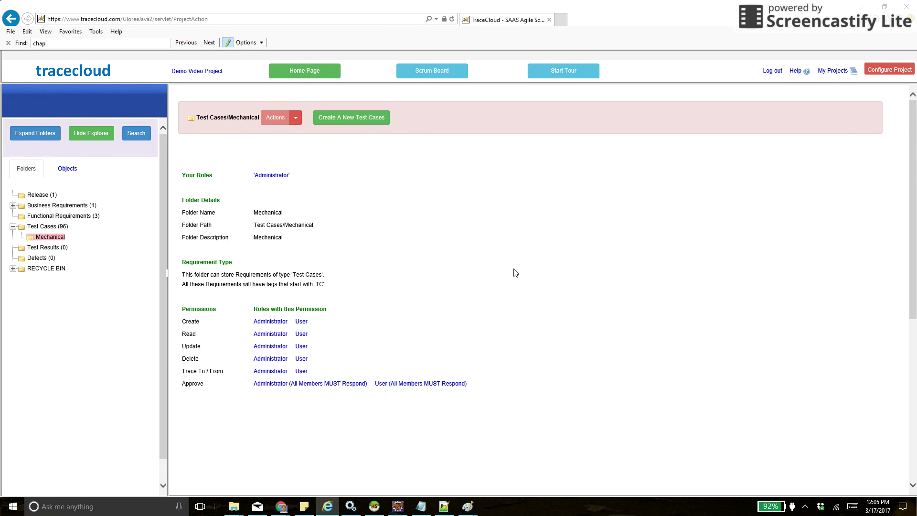
Create a second Test Cases subfolder named 'Electrical' with description 'Electircal'.
click(40, 229)
right_click(40, 228)
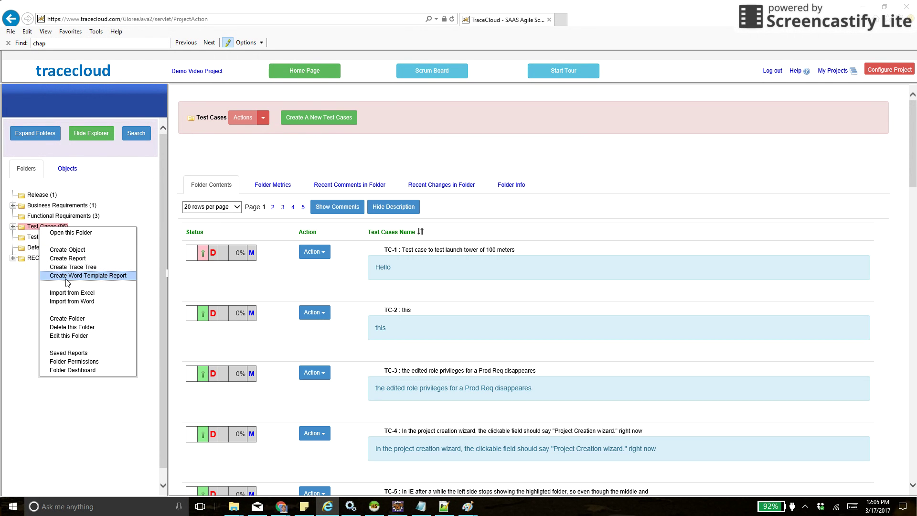
click(67, 319)
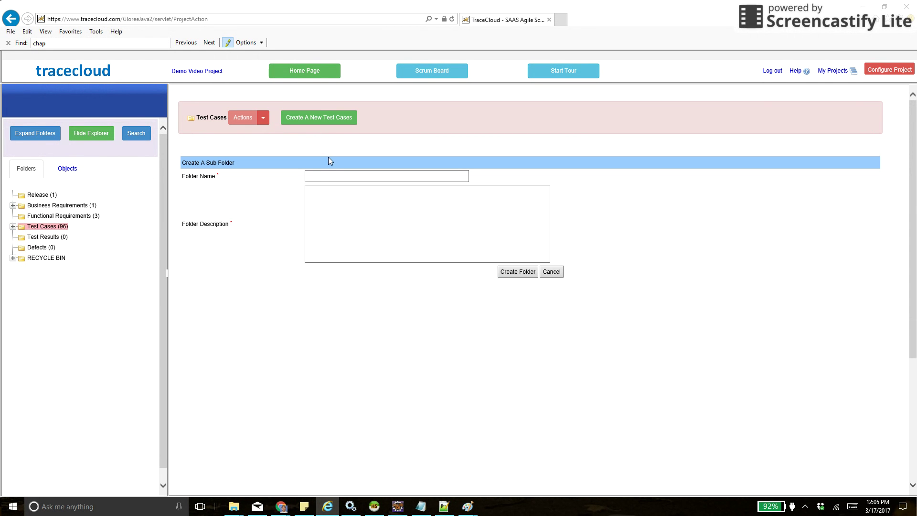
click(320, 175)
text(Elec)
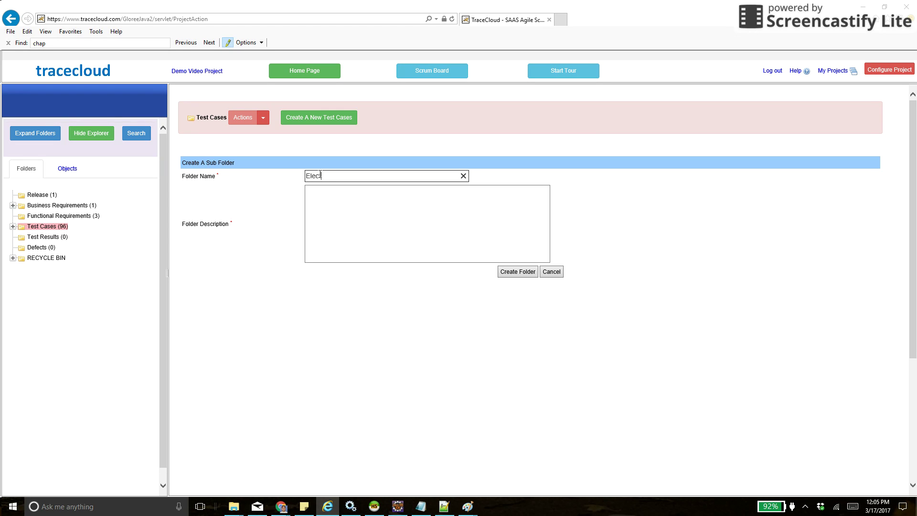
text(trical)
key(Tab)
text(Electir)
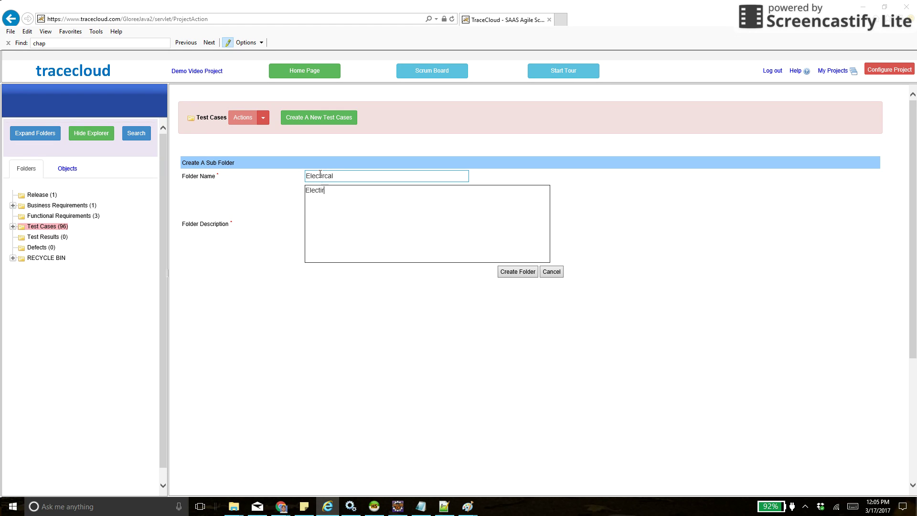
text(cal)
key(Tab)
key(Return)
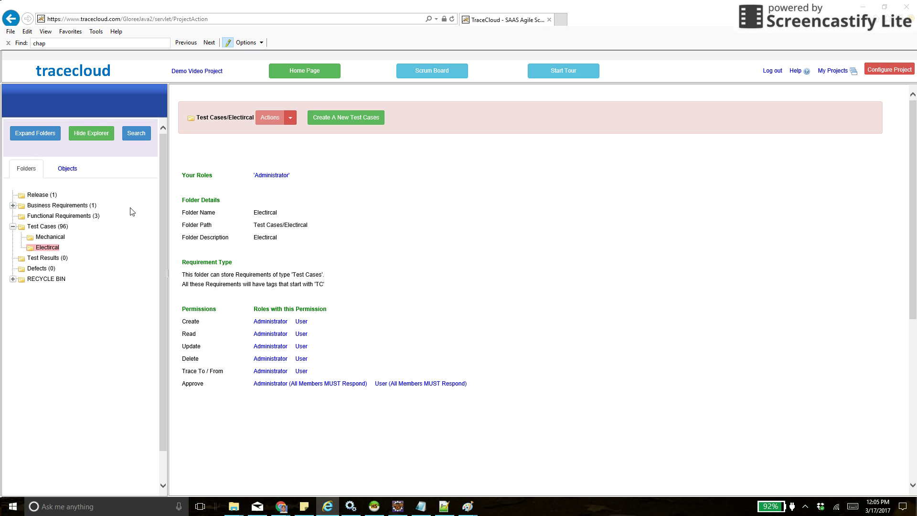
Move test case TC-1 from Test Cases into the Electircal subfolder and expand Test Cases.
click(52, 228)
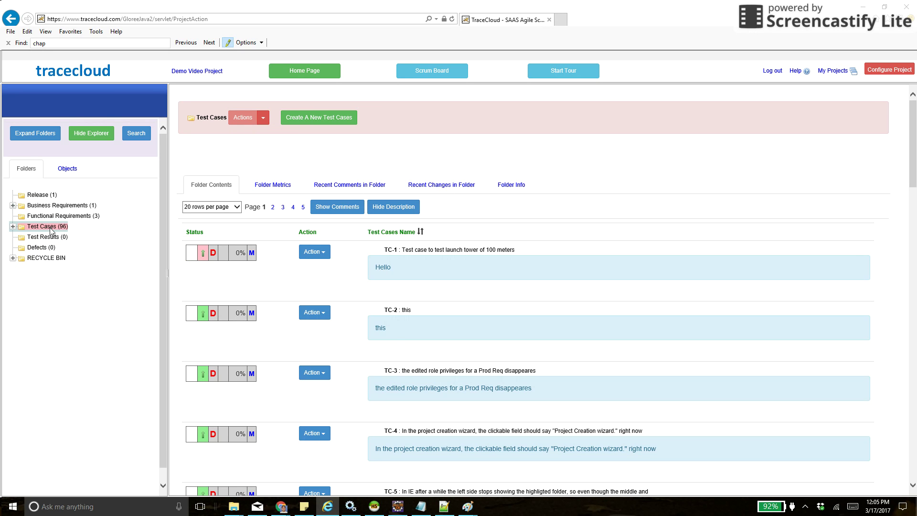
click(322, 253)
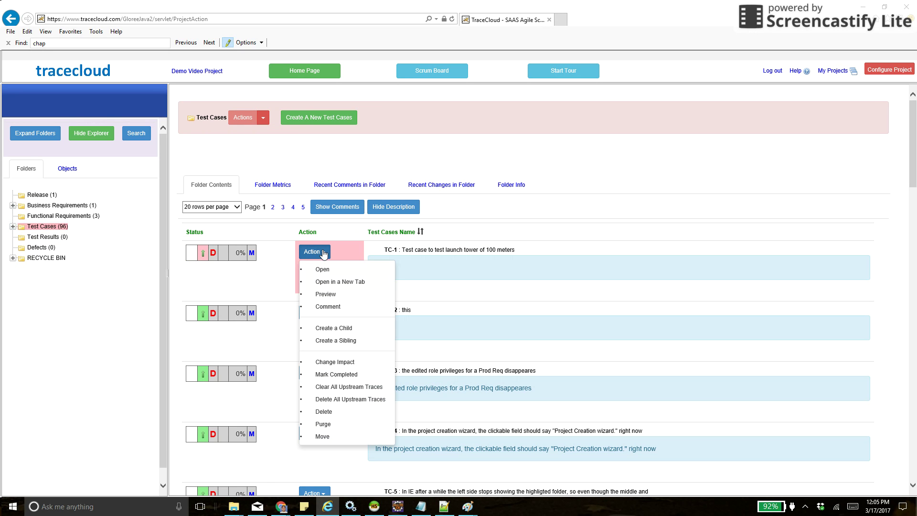
click(322, 436)
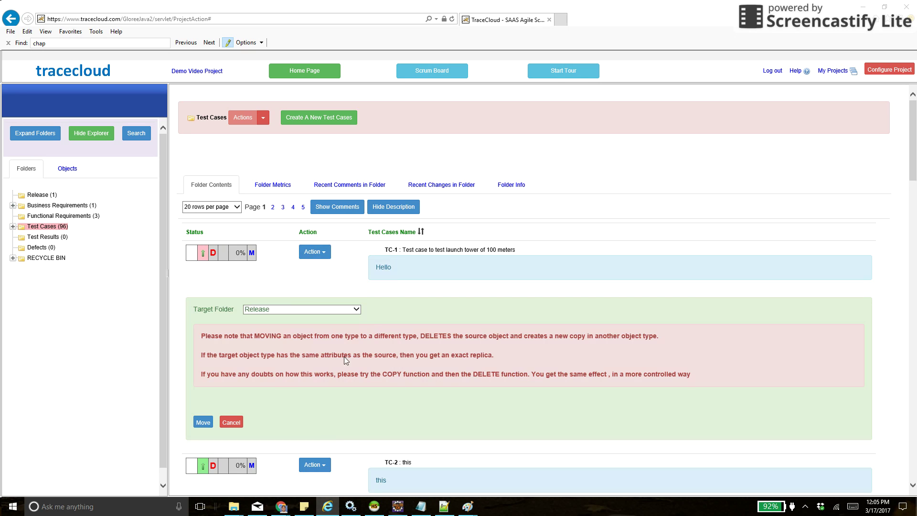
click(307, 309)
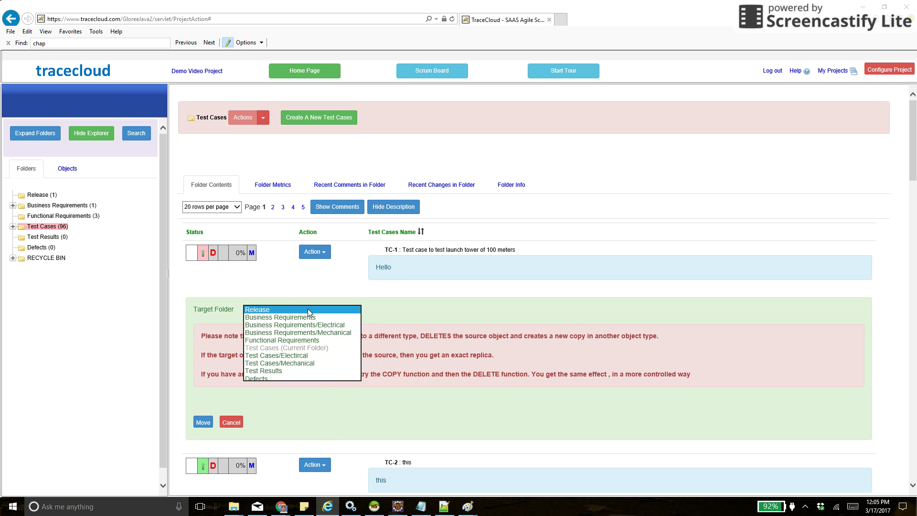
click(284, 363)
click(203, 423)
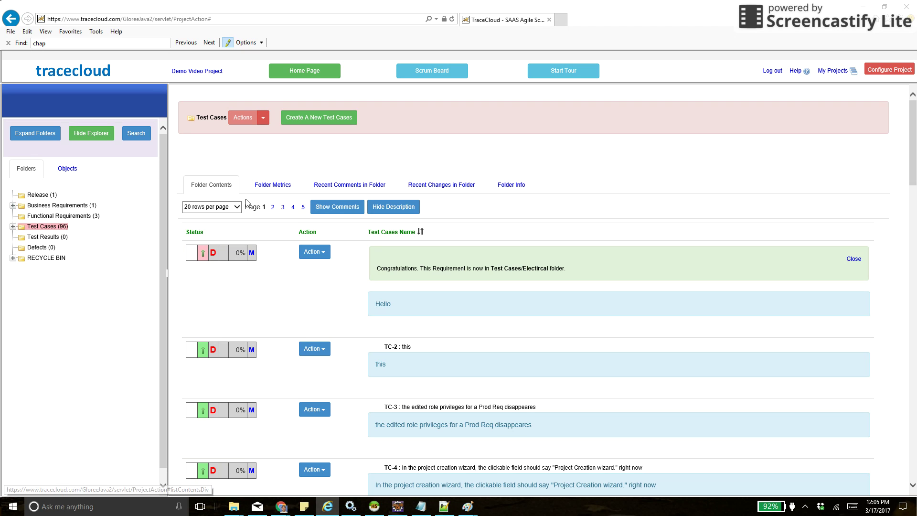
click(48, 227)
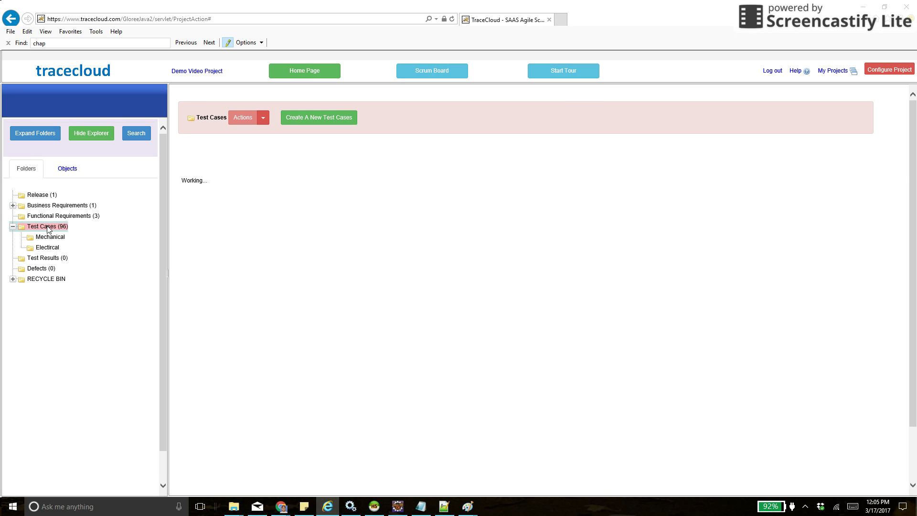
Run a default report on Test Cases and select TC-2, TC-3 and TC-4.
right_click(49, 228)
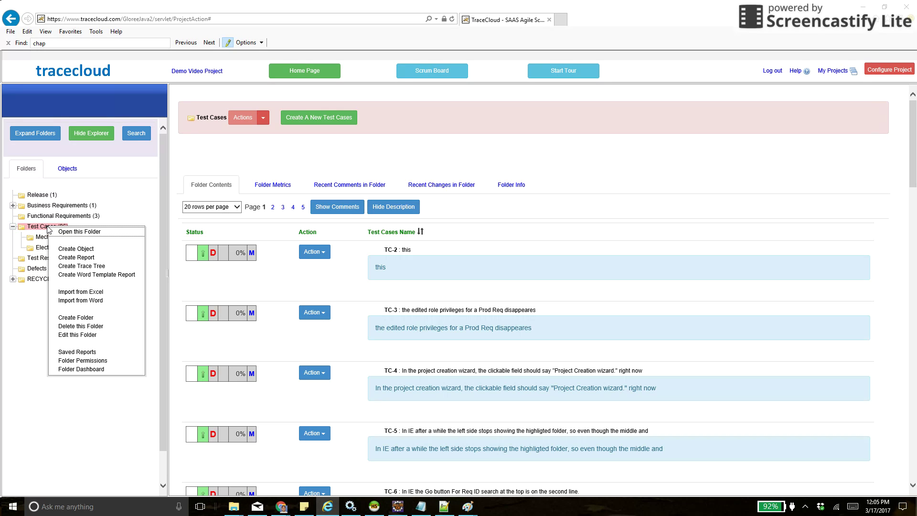
click(72, 257)
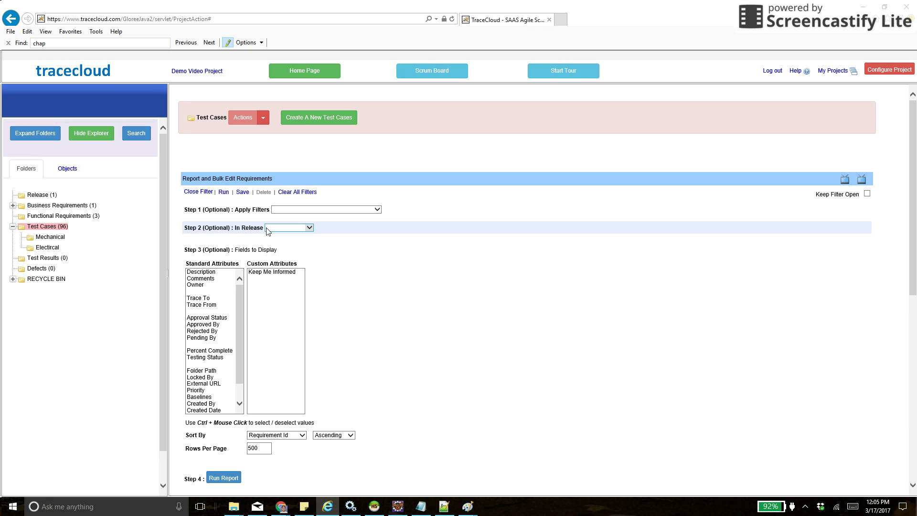
click(221, 478)
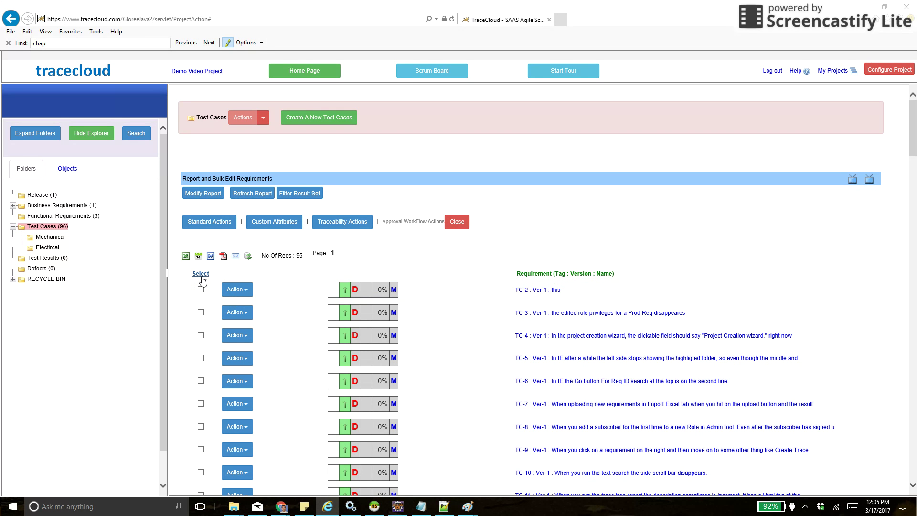
click(201, 289)
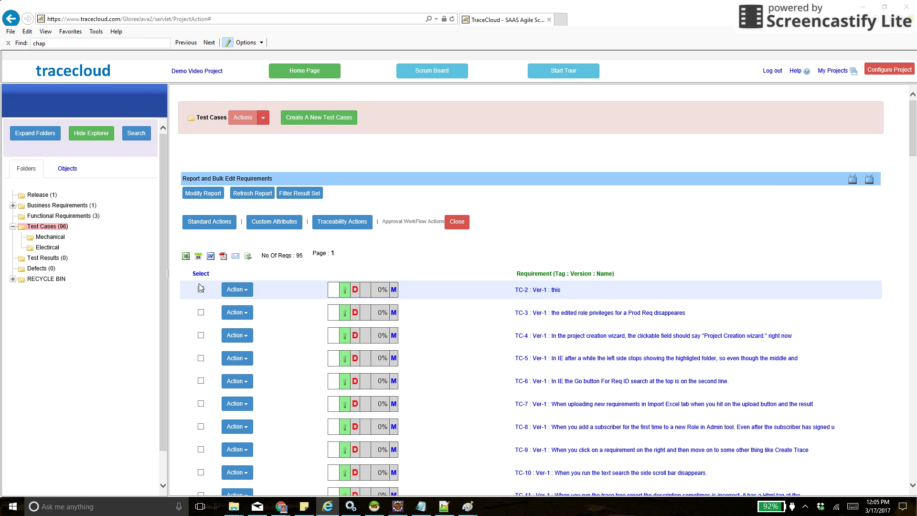
click(201, 313)
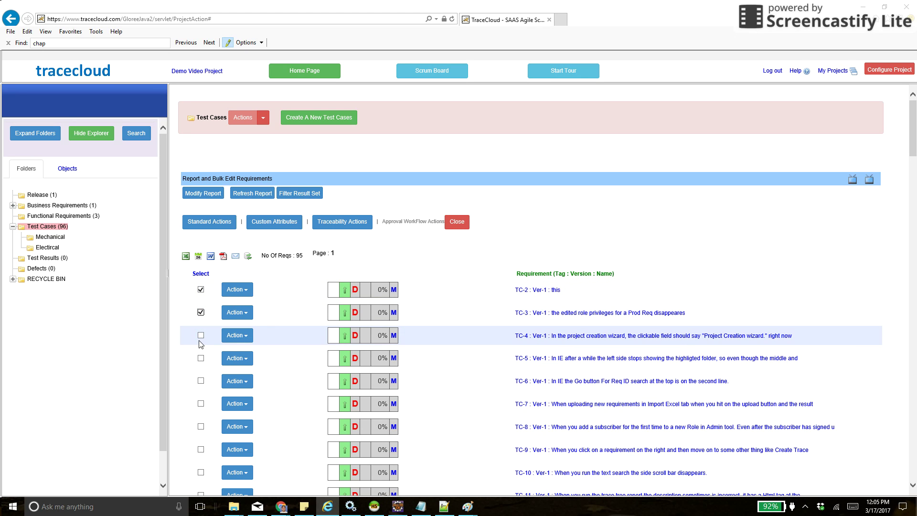
click(201, 335)
Bulk-move the selected tests to Test Cases/Mechanical, deleting the originals.
click(209, 222)
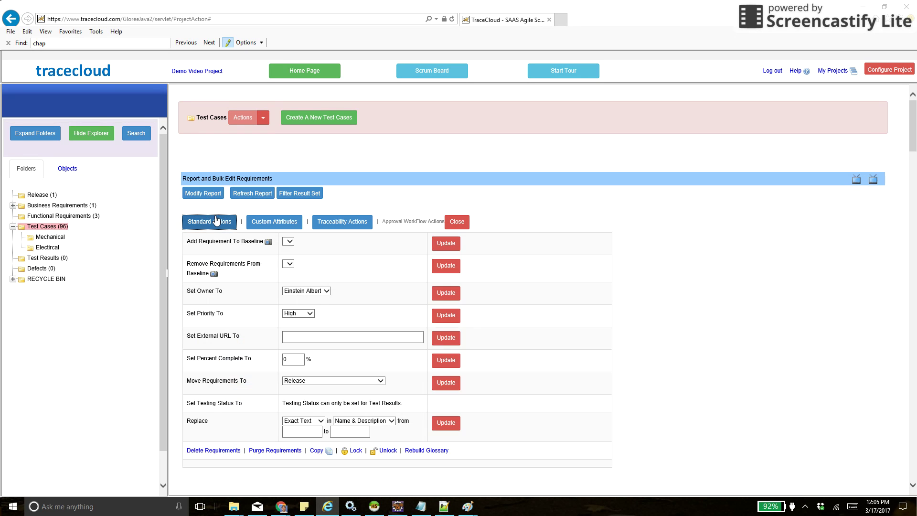
click(320, 381)
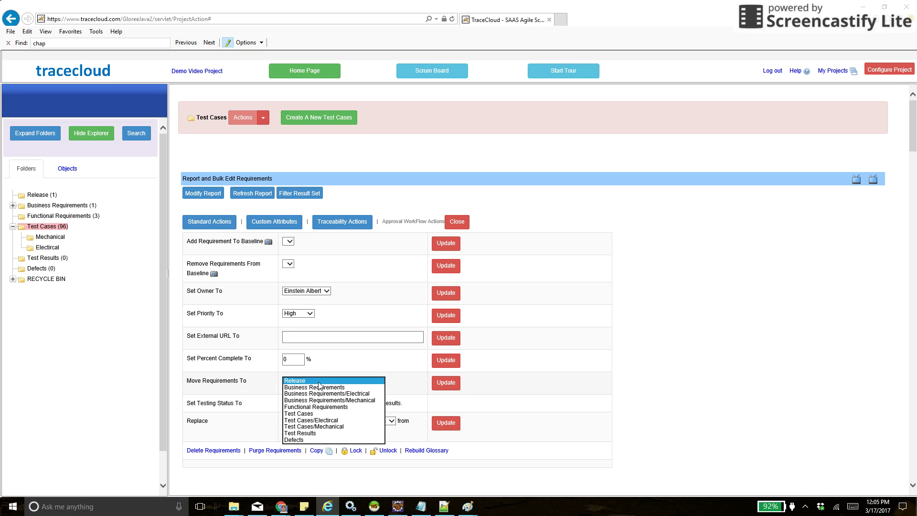
click(317, 427)
click(445, 383)
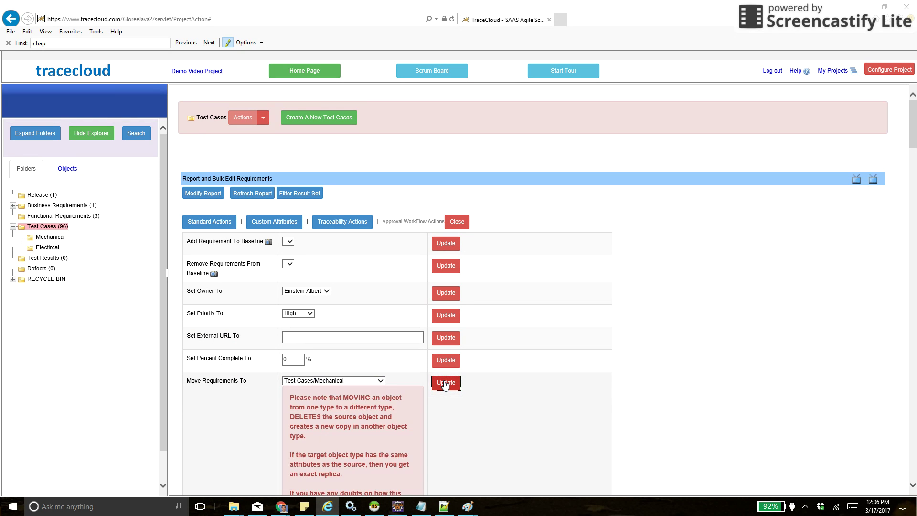
scroll(493, 471, down, 4)
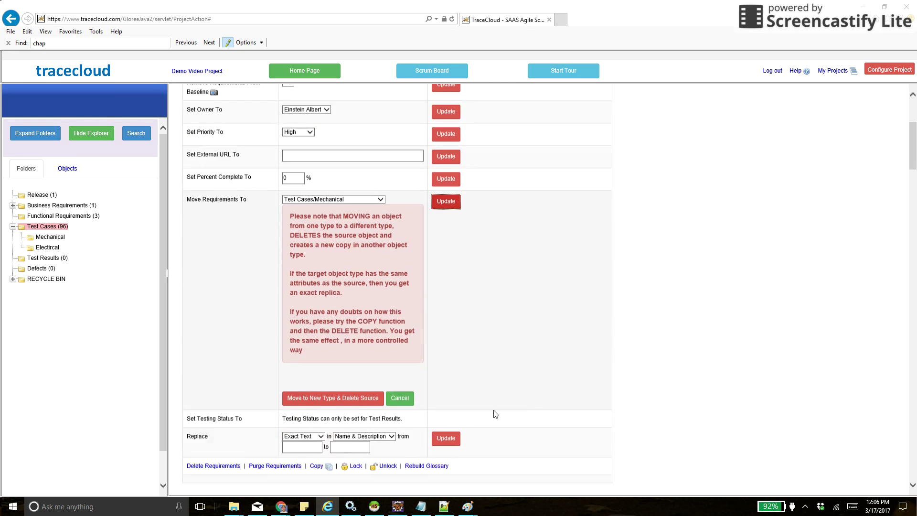
click(363, 393)
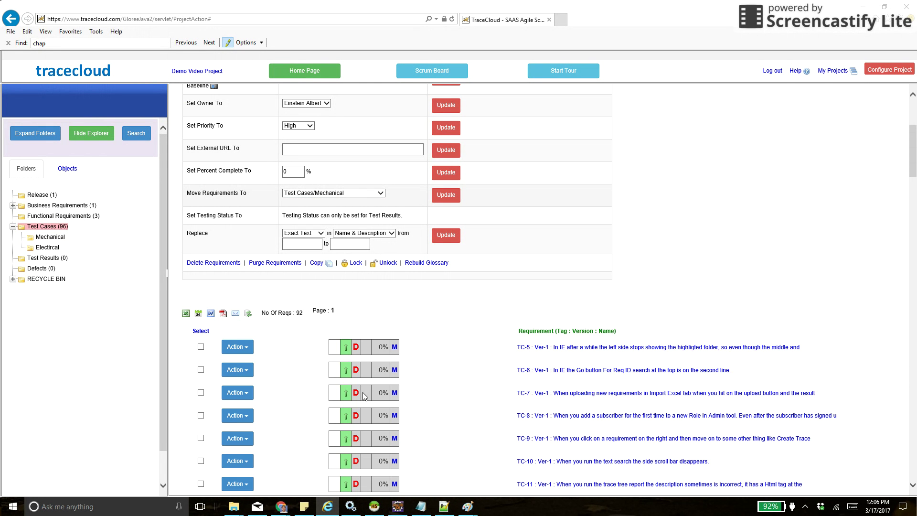
Browse the Electrical and Mechanical subfolders, check Mechanical's folder metrics, then reopen Test Cases.
click(51, 237)
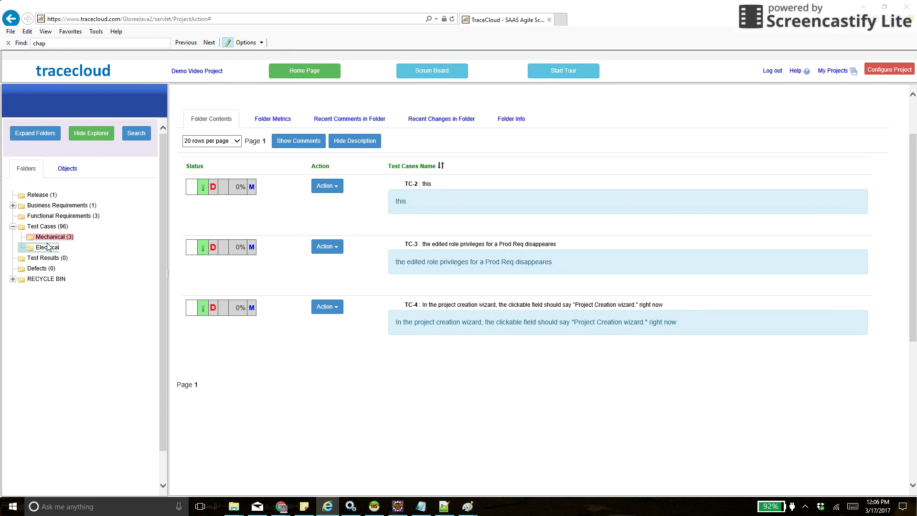
click(48, 246)
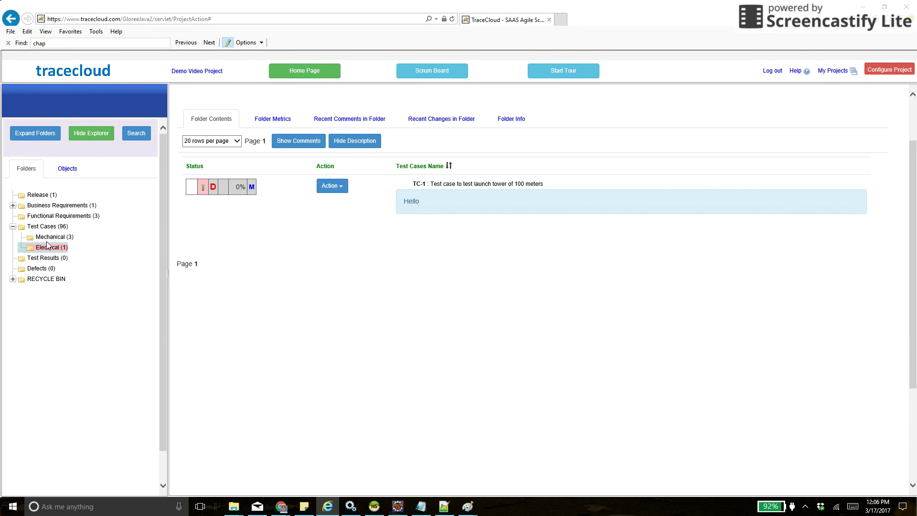
click(52, 238)
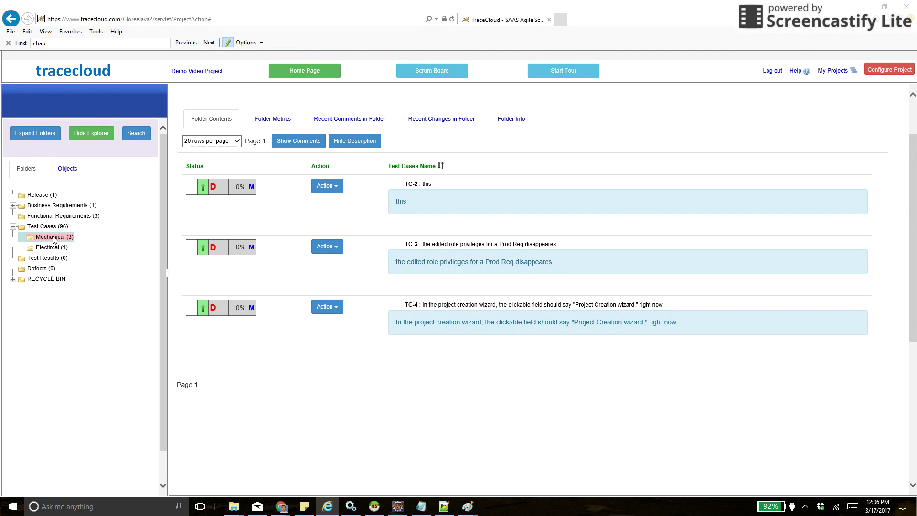
click(266, 123)
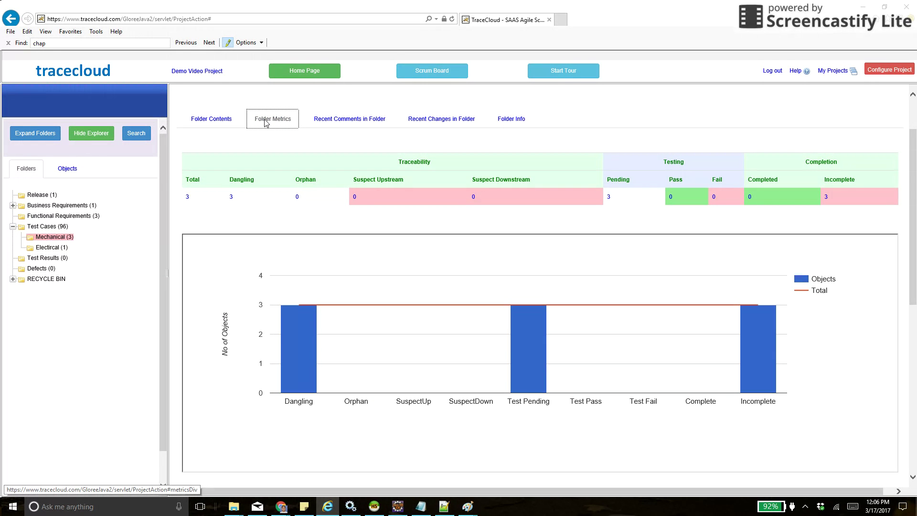
click(49, 228)
Run a Test Cases report with 'Include Requirements in Subfolders', then reopen its filters.
right_click(50, 228)
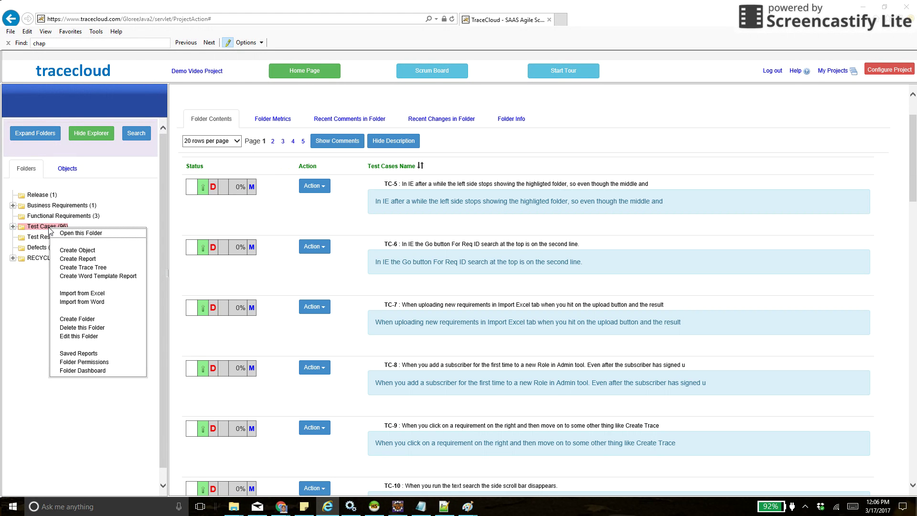
click(77, 259)
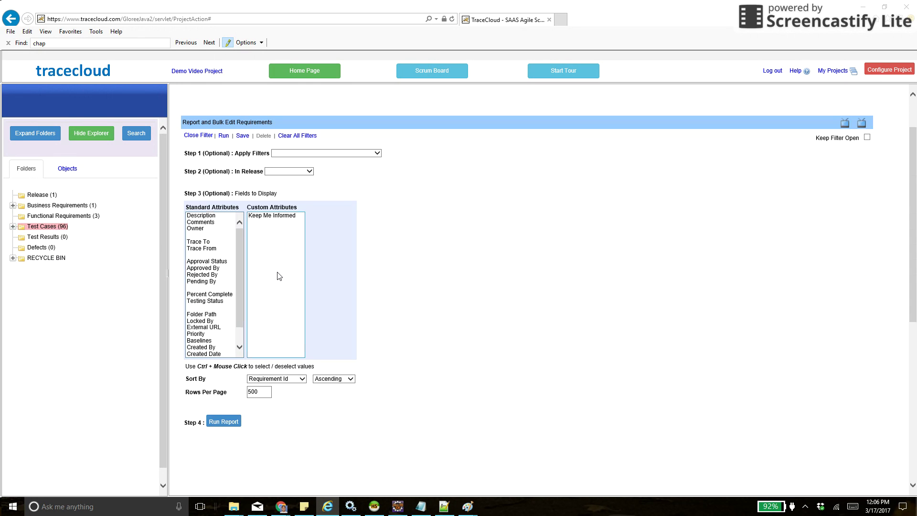
click(312, 153)
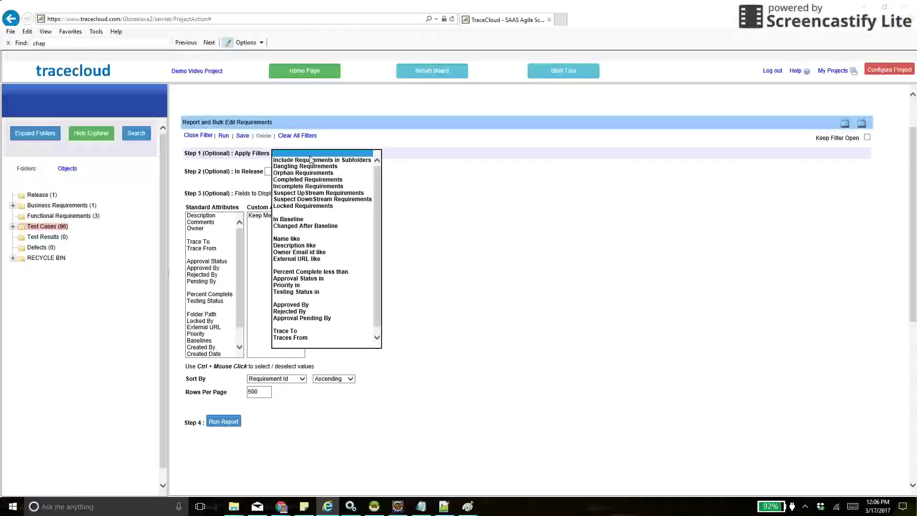
click(311, 160)
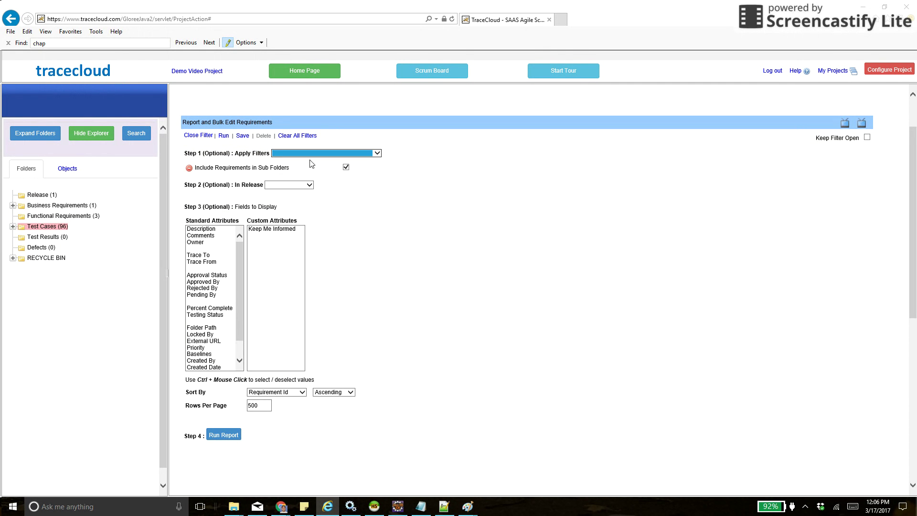
click(320, 154)
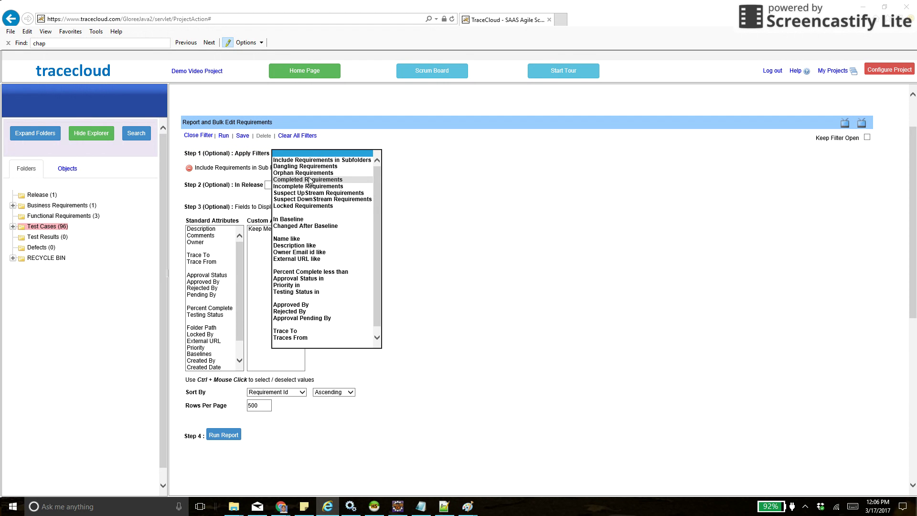
click(432, 191)
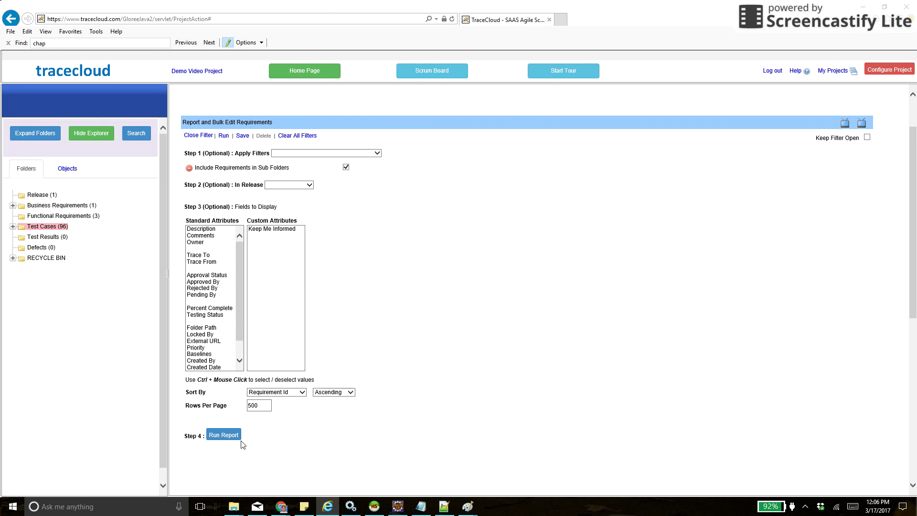
click(223, 435)
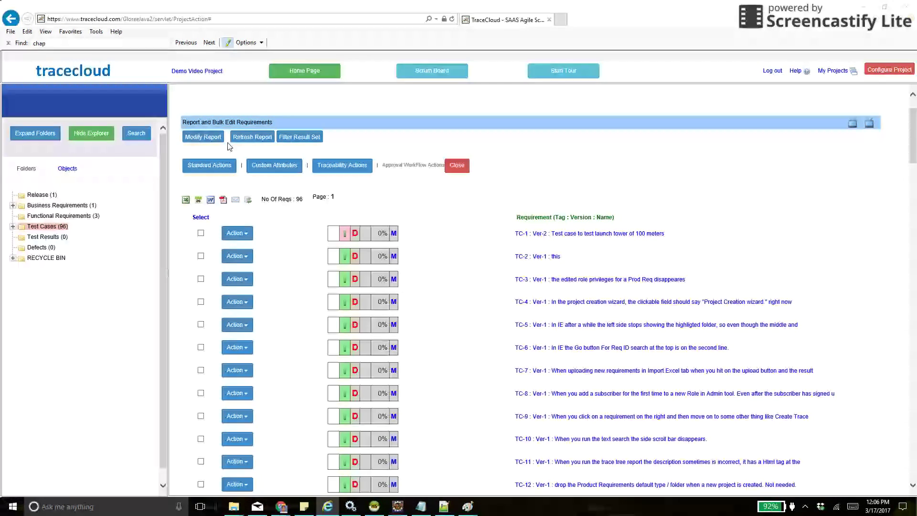
click(210, 140)
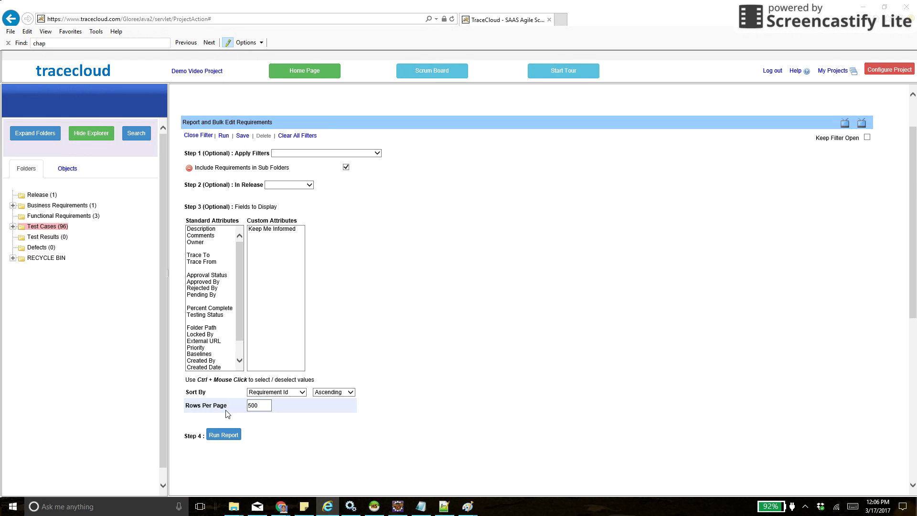
Close the filters, refresh the report, cancel emailing a copy, and open the Release folder.
click(198, 136)
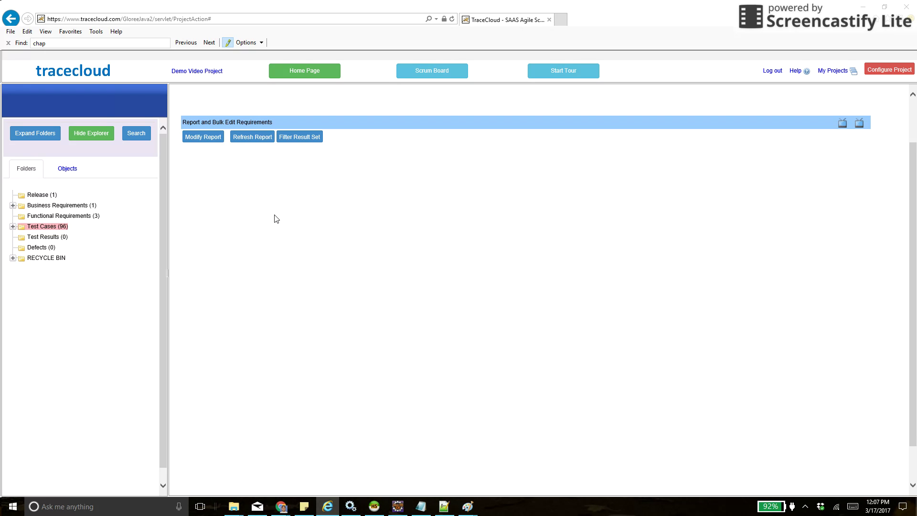
click(259, 195)
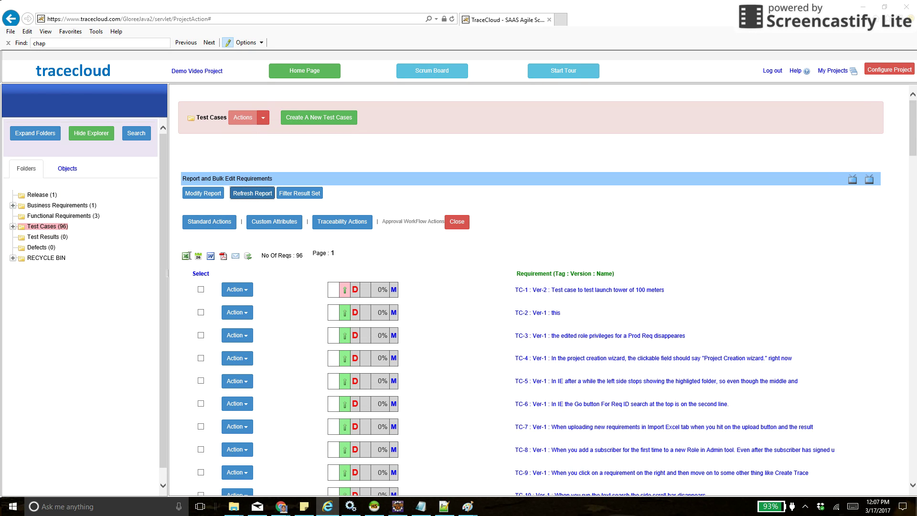
click(235, 257)
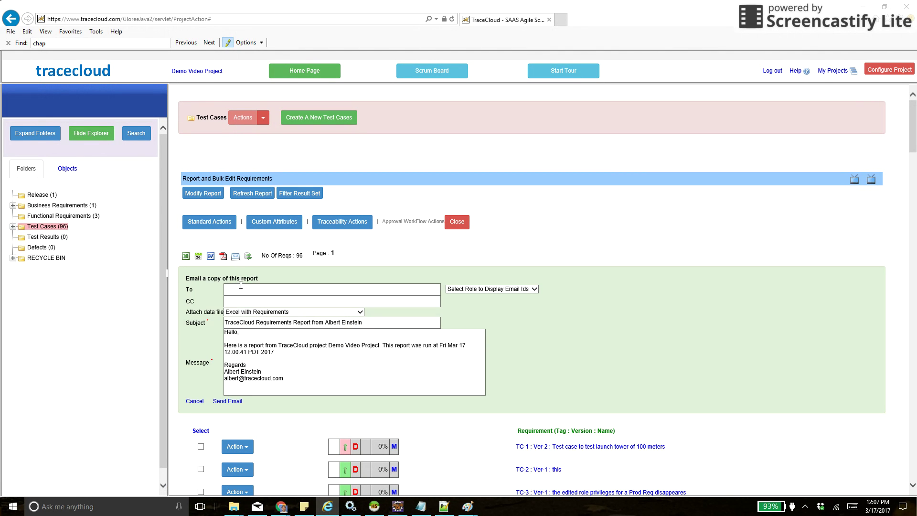
click(194, 402)
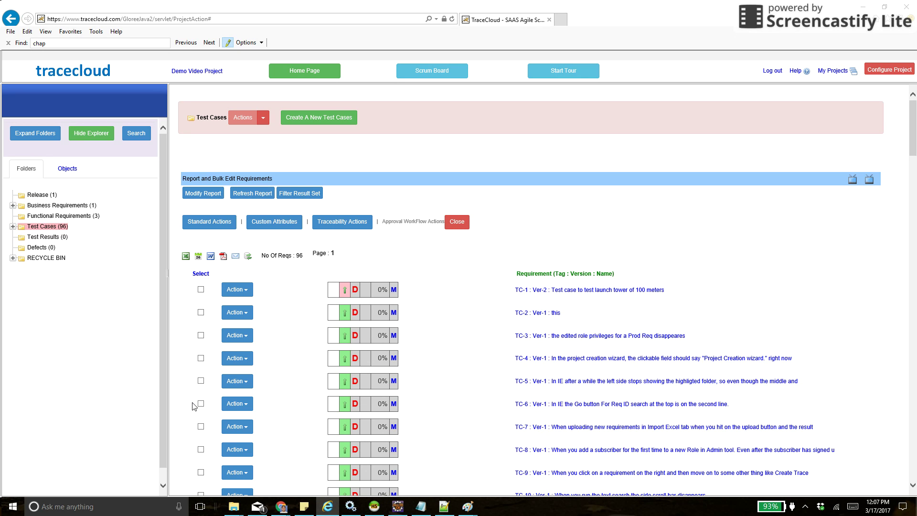
click(42, 195)
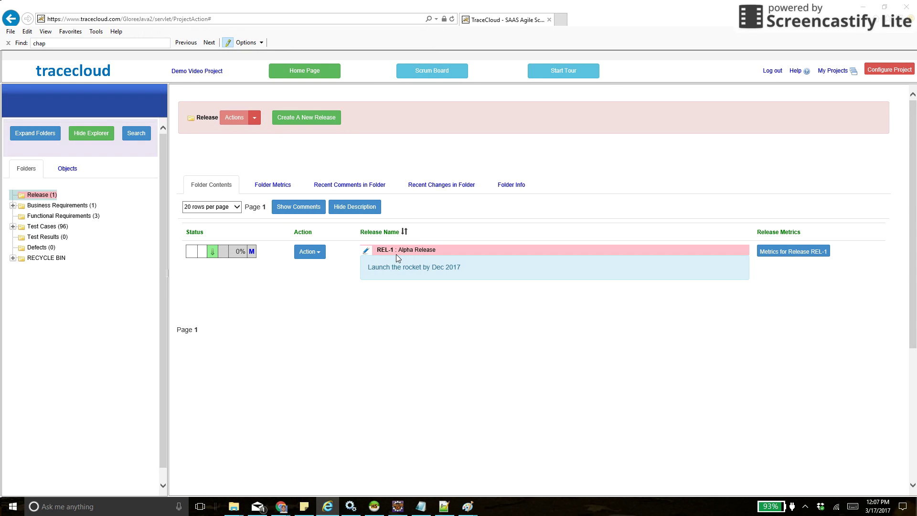
Expand Business Requirements, open Functional Requirements, and view requirement FR-1's detail page.
click(39, 206)
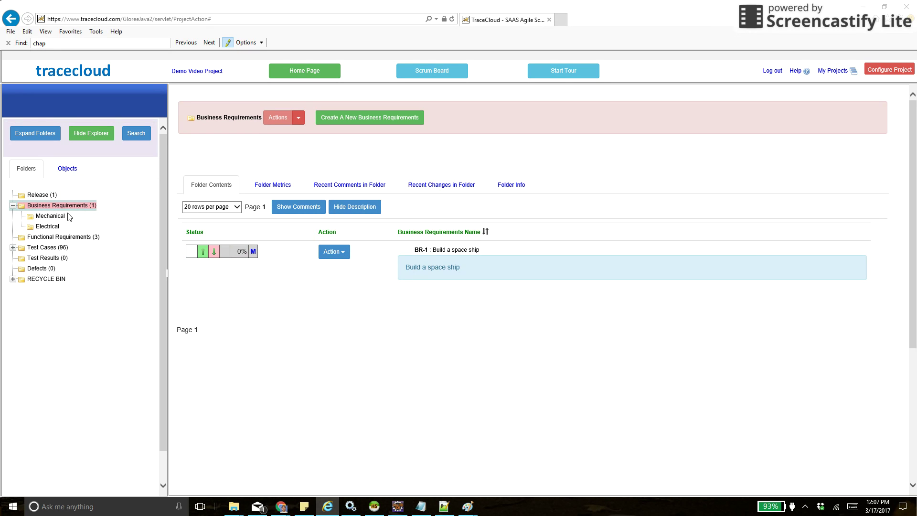
click(49, 239)
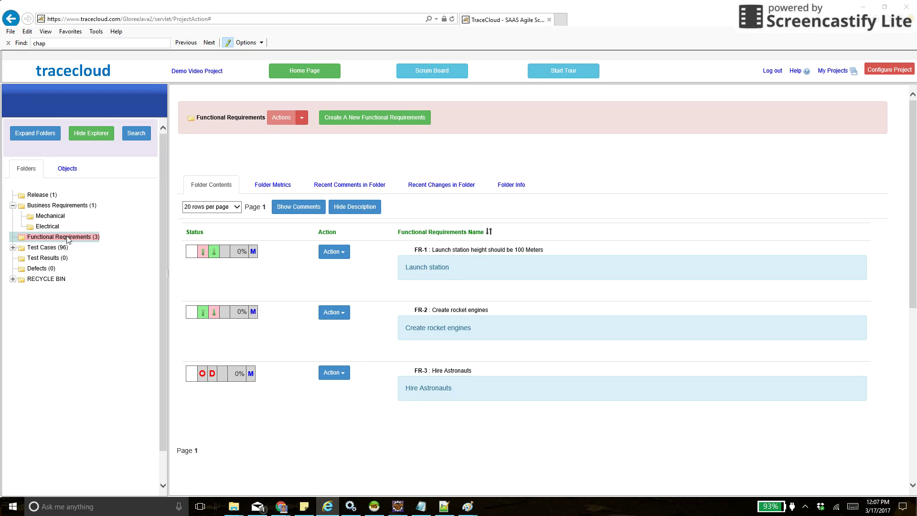
click(446, 254)
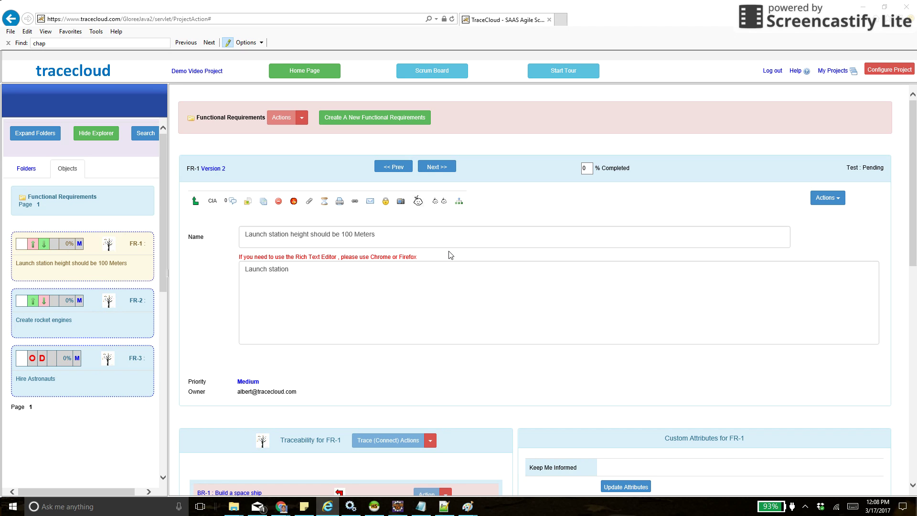
Review FR-1's traces to BR-1 and TC-1, then return to the Release folder.
scroll(450, 254, down, 4)
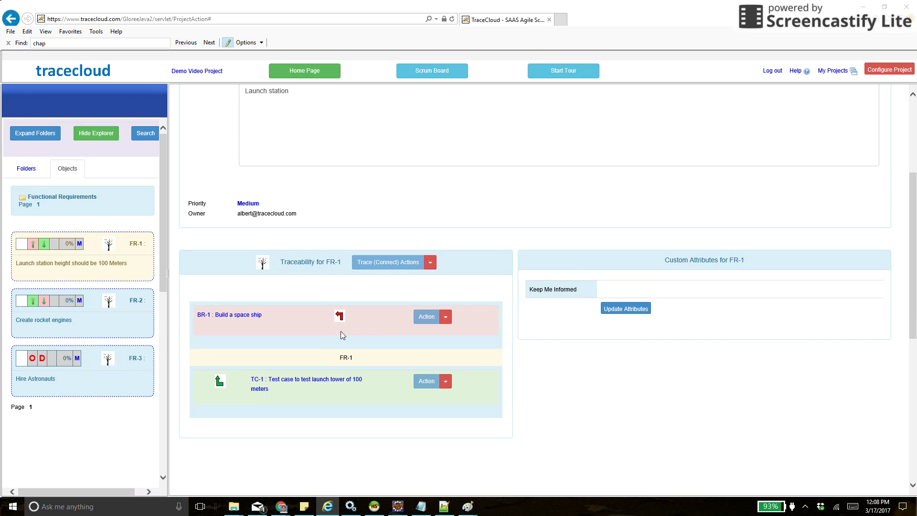
double_click(344, 359)
click(26, 170)
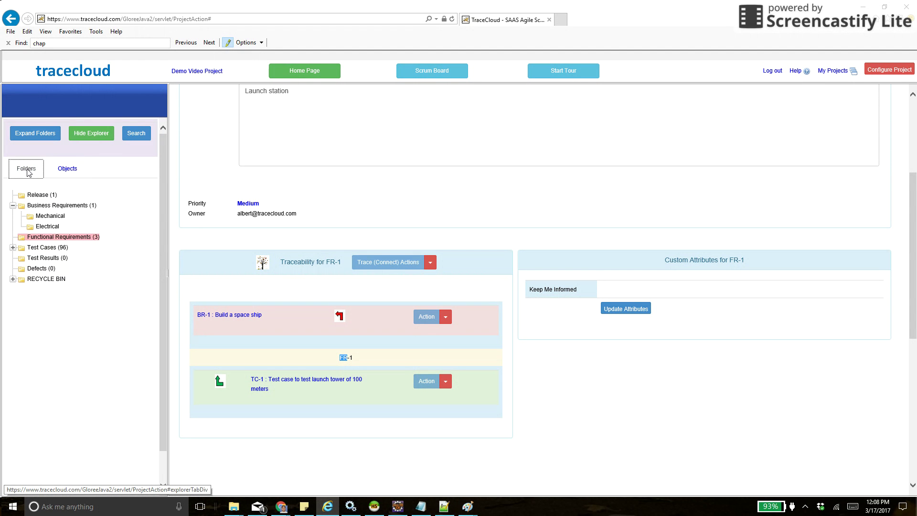
click(45, 196)
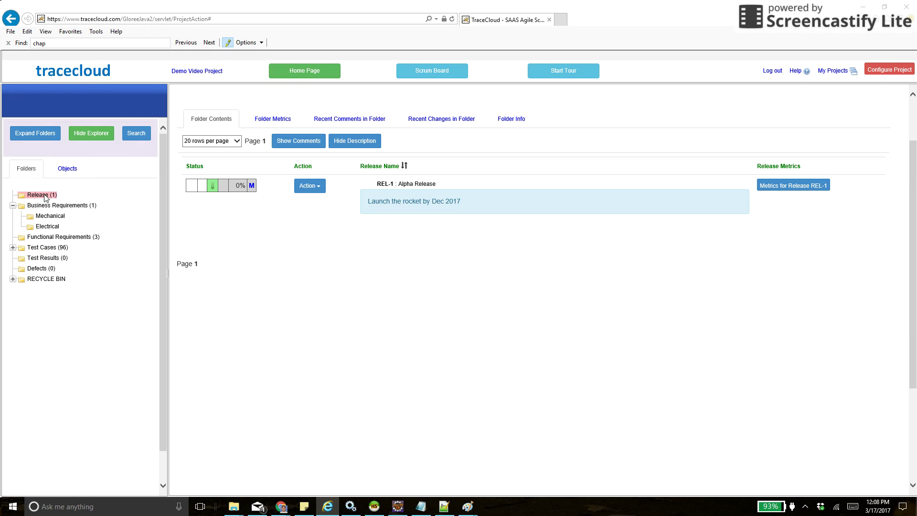
Run a trace tree report from Release, then rerun it at depth 6 listing 25 requirements.
right_click(45, 196)
click(73, 235)
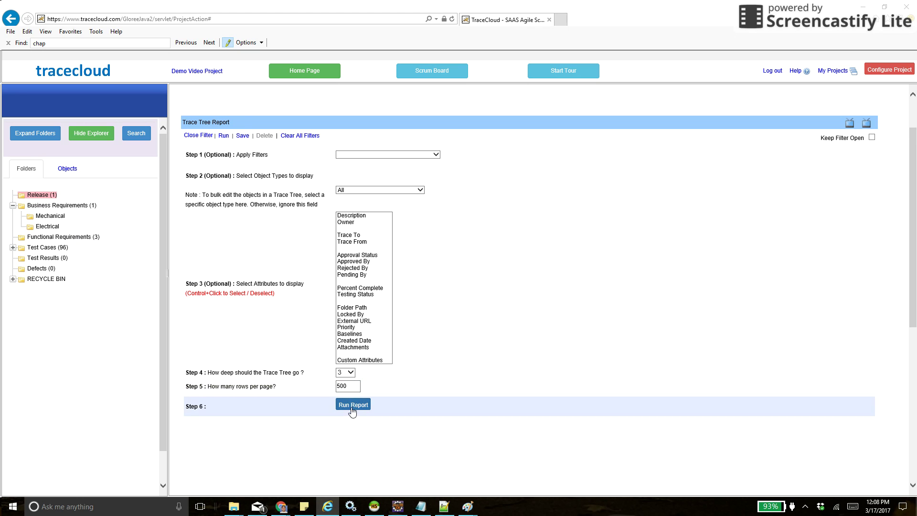
click(350, 405)
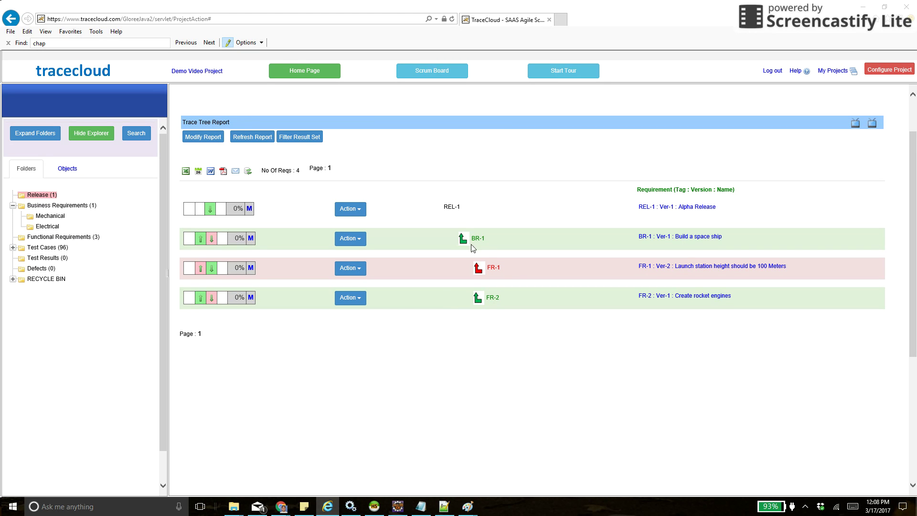
click(203, 136)
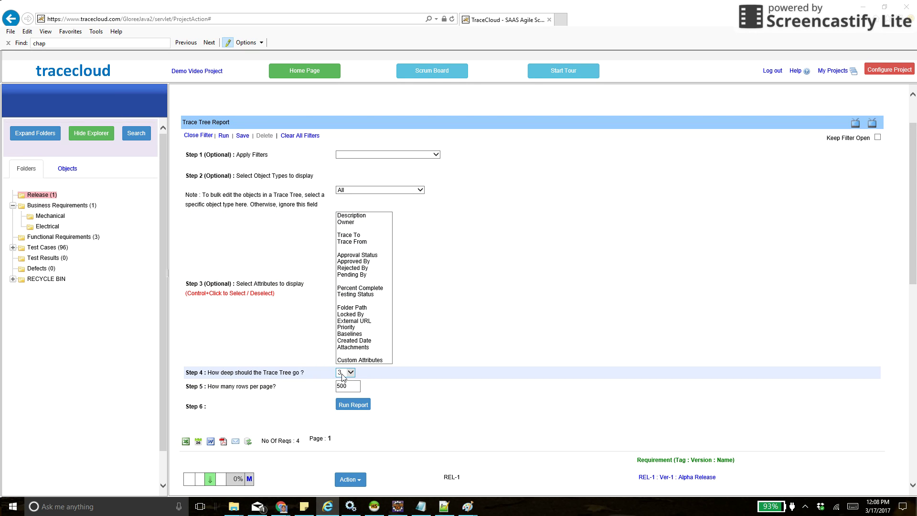
click(345, 372)
click(342, 395)
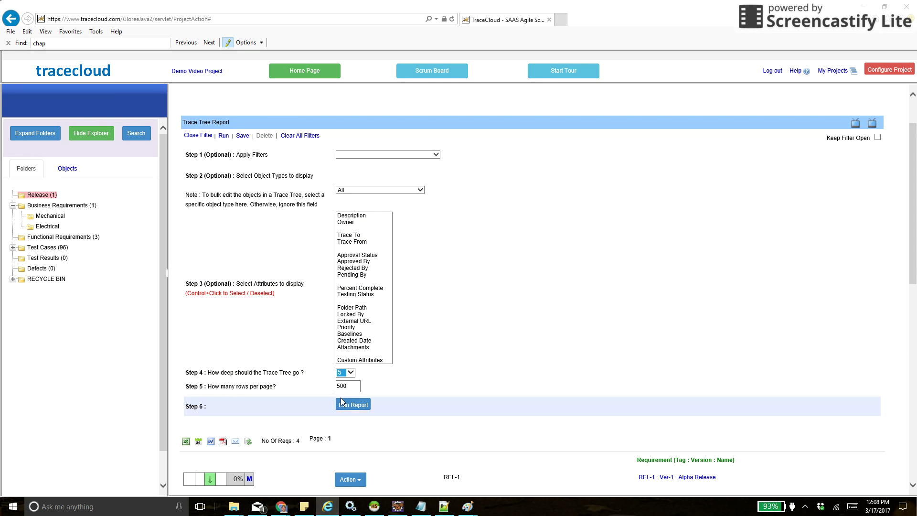
click(345, 405)
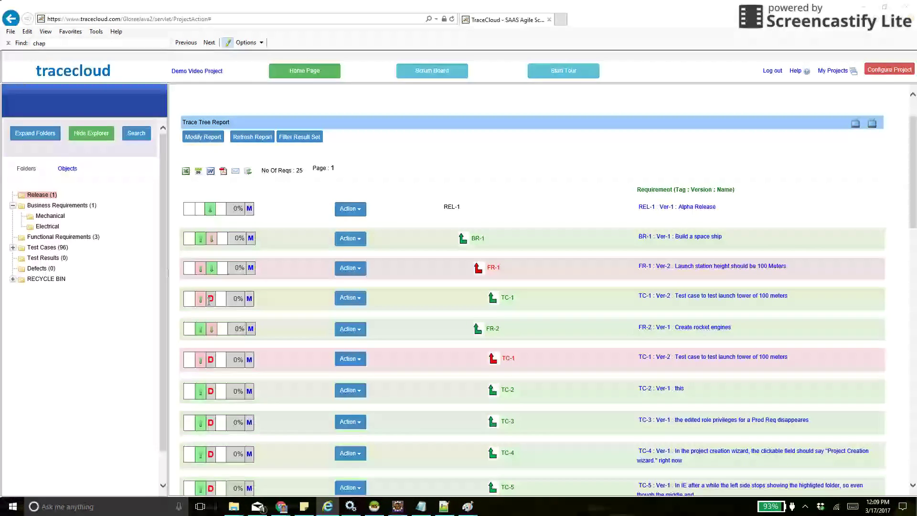
mouse_move(209, 301)
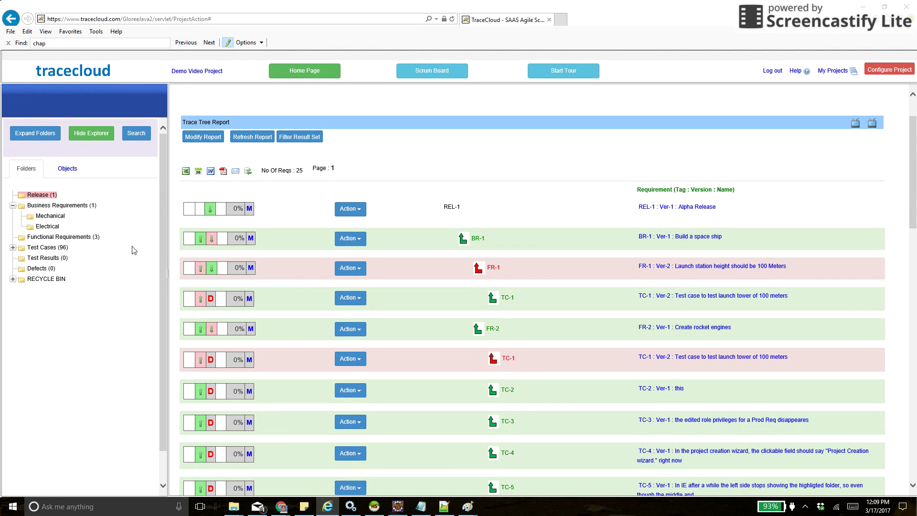
Open the Functional Requirements folder and find FR-2 flagged for a suspect downstream trace.
click(64, 237)
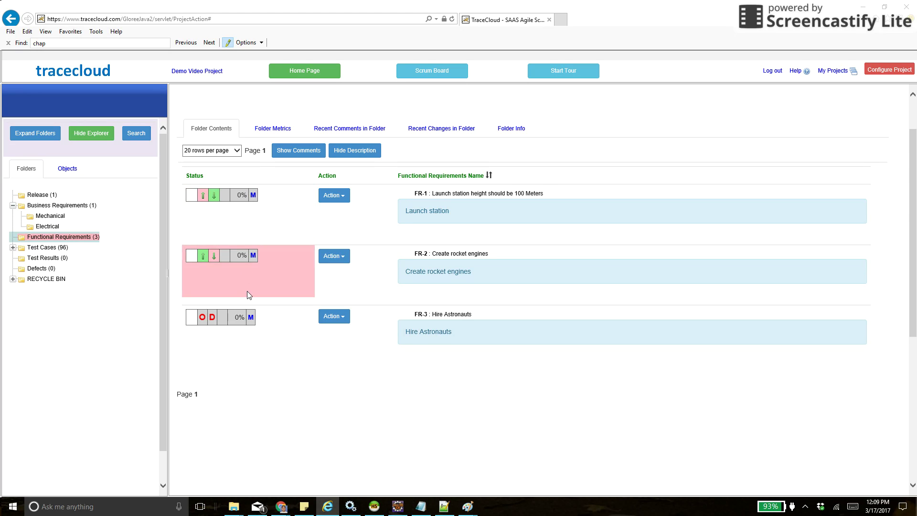
mouse_move(211, 317)
mouse_move(211, 257)
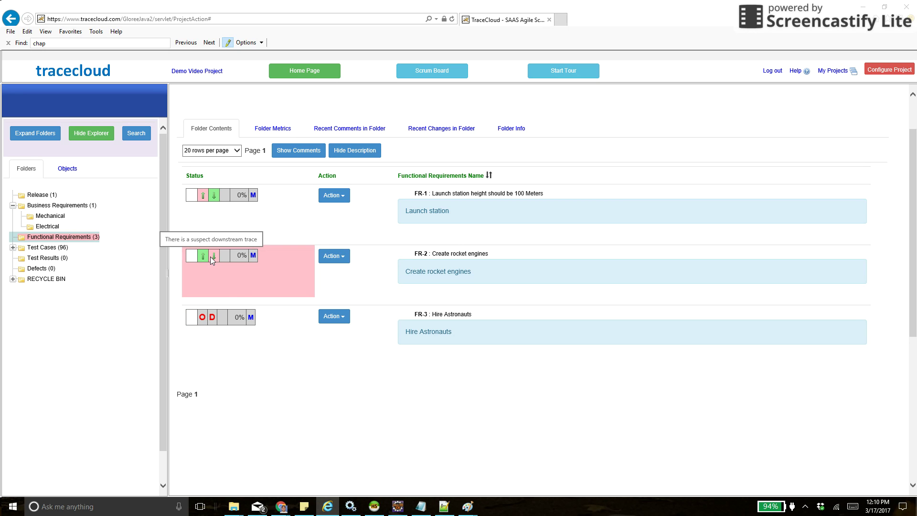
On FR-2 'Create rocket engines', apply Clear Suspect to its trace to test case TC-1.
click(441, 257)
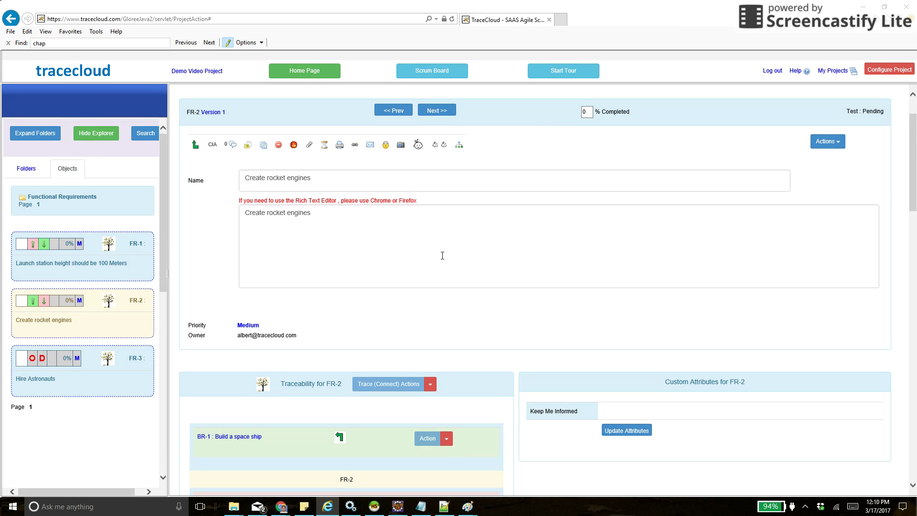
scroll(406, 368, down, 4)
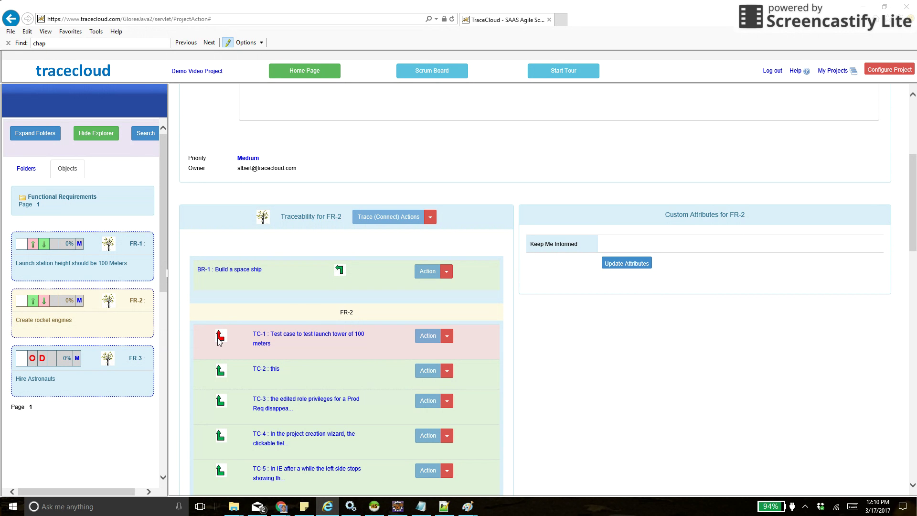
mouse_move(220, 340)
click(447, 337)
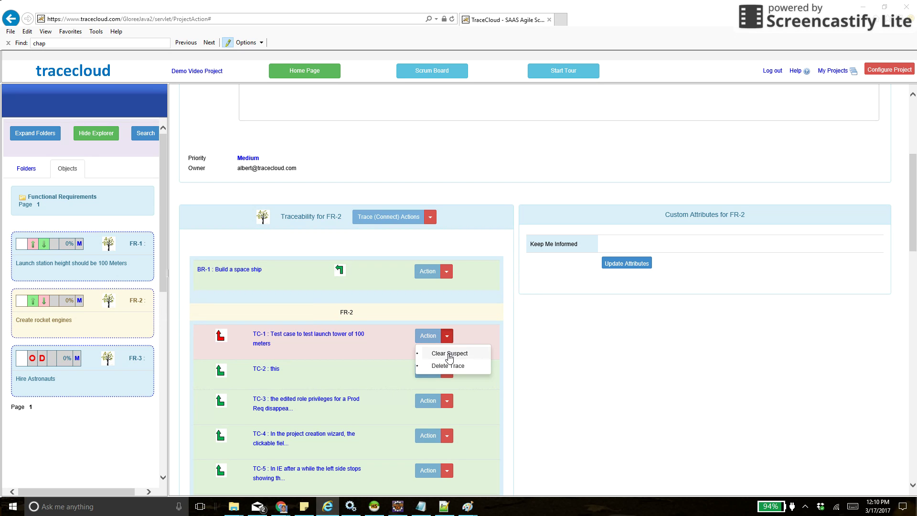
click(448, 354)
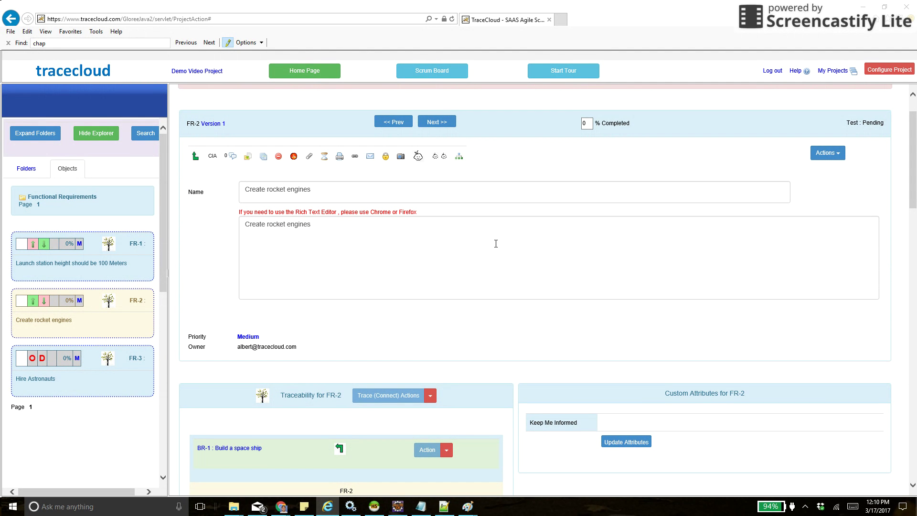
Start creating traces from FR-2, listing objects in the Business Requirements folder.
scroll(496, 244, down, 1)
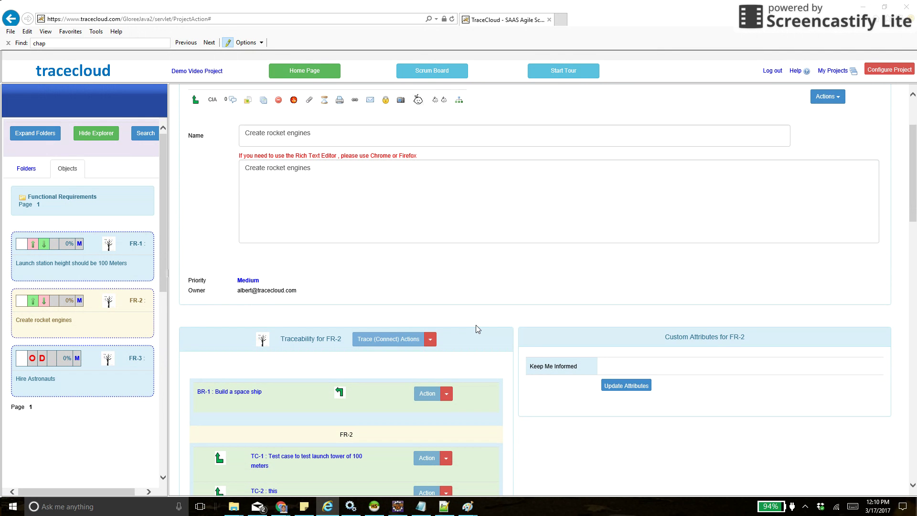
click(431, 340)
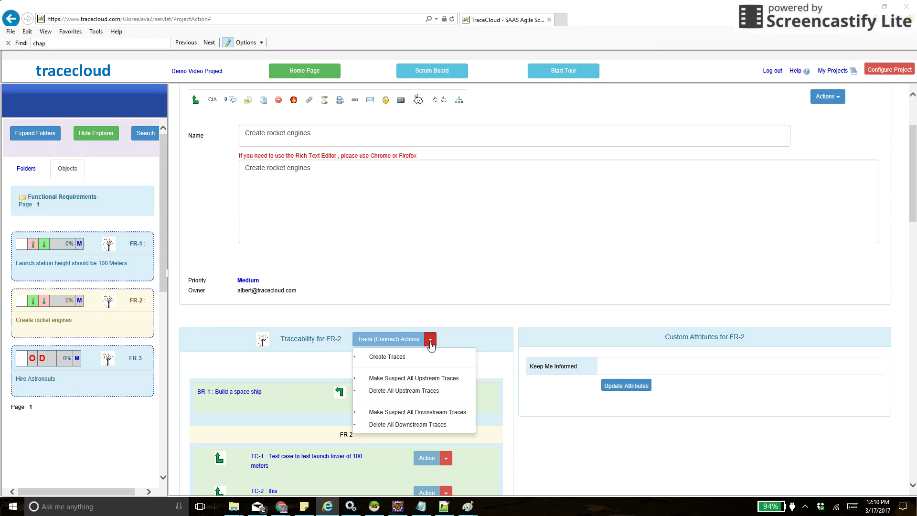
click(397, 357)
scroll(477, 263, up, 2)
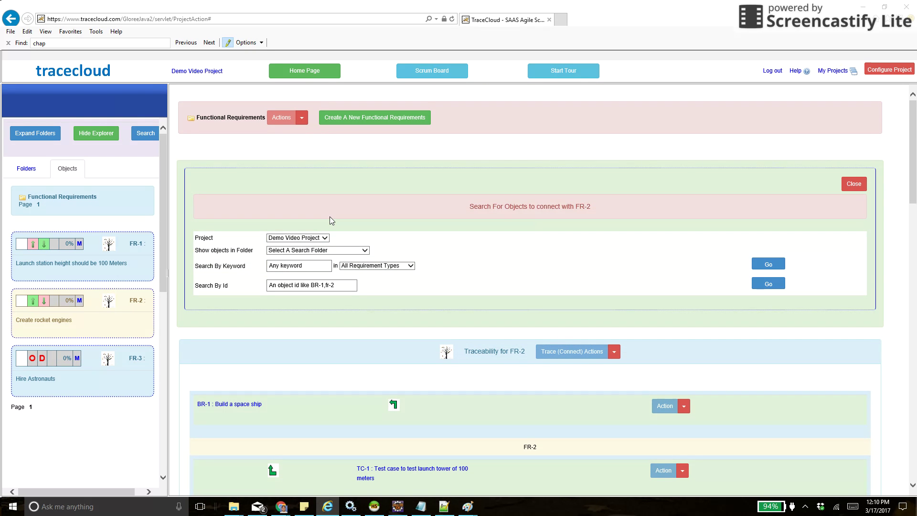
click(313, 250)
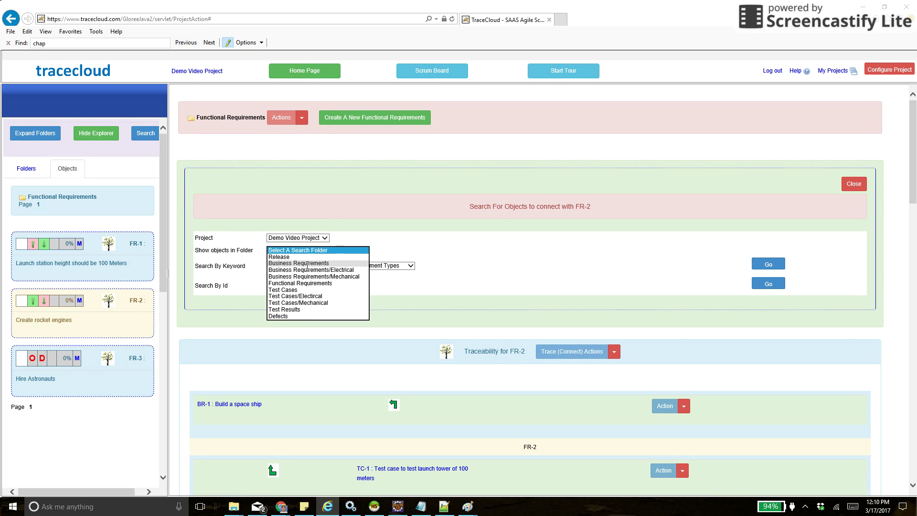
click(308, 263)
Attempt to trace FR-2 to BR-1, confirming the trace already exists, and return to the project folders.
mouse_move(260, 323)
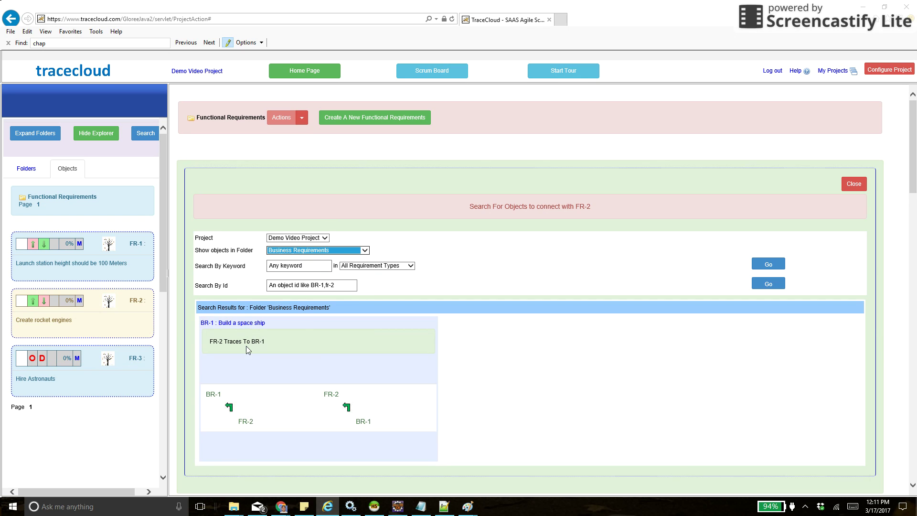
click(232, 411)
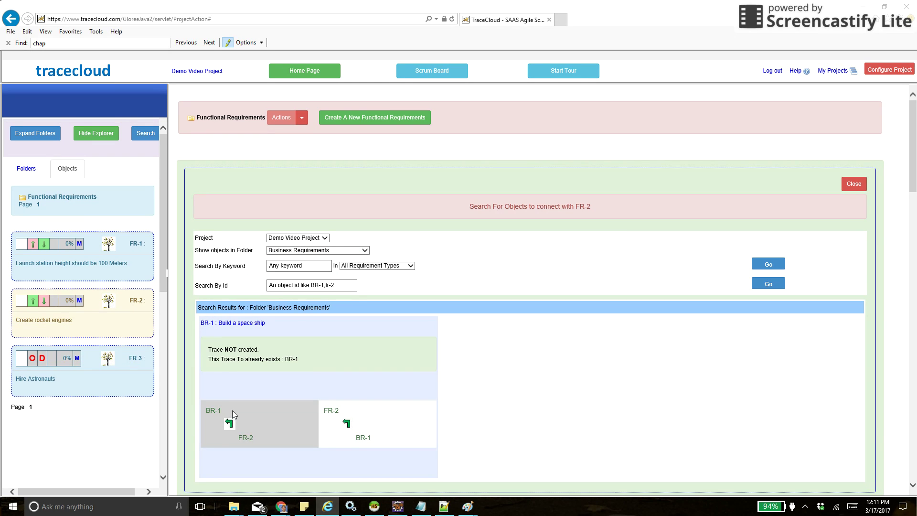
click(26, 168)
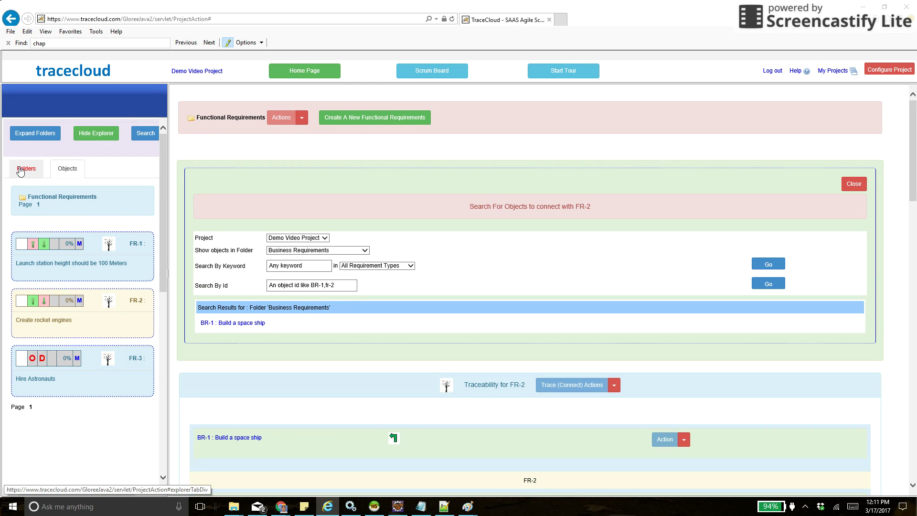
Build an editable trace matrix from Functional Requirements to Business Requirements with object-name column headers.
click(316, 70)
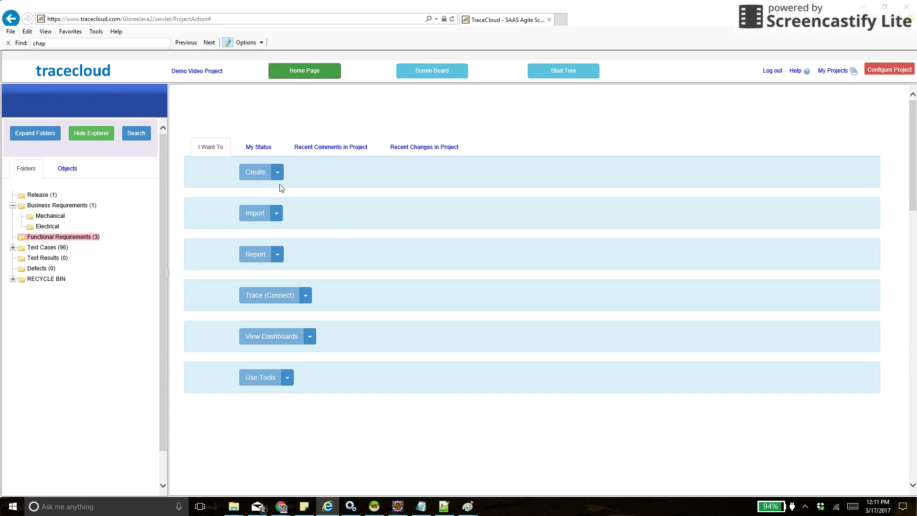
click(306, 301)
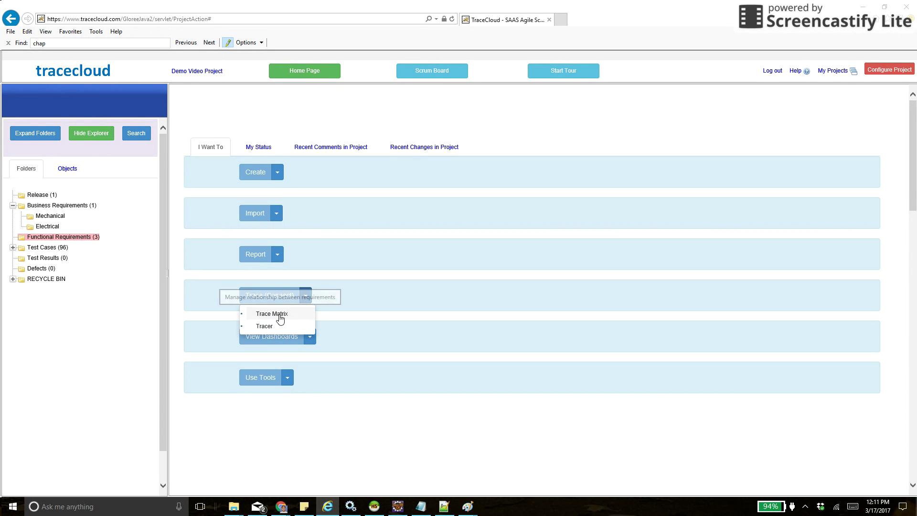
click(278, 313)
click(266, 172)
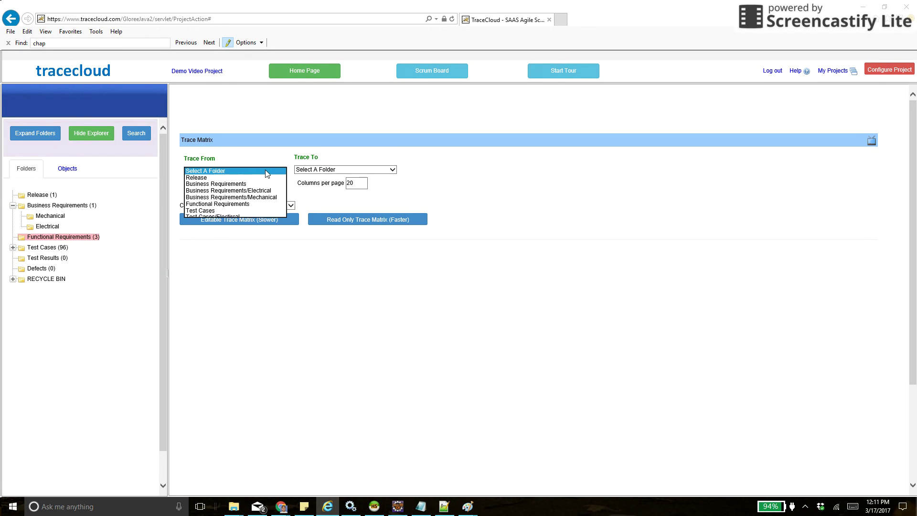
key(Return)
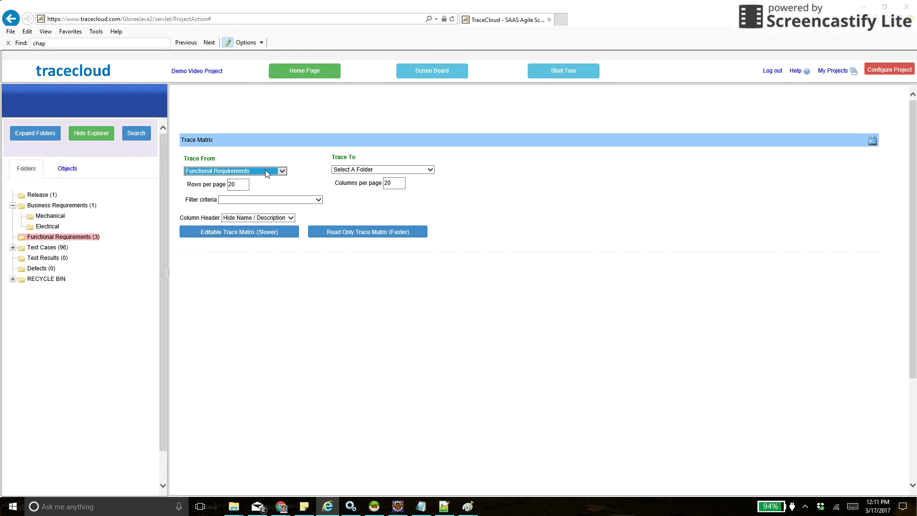
click(360, 169)
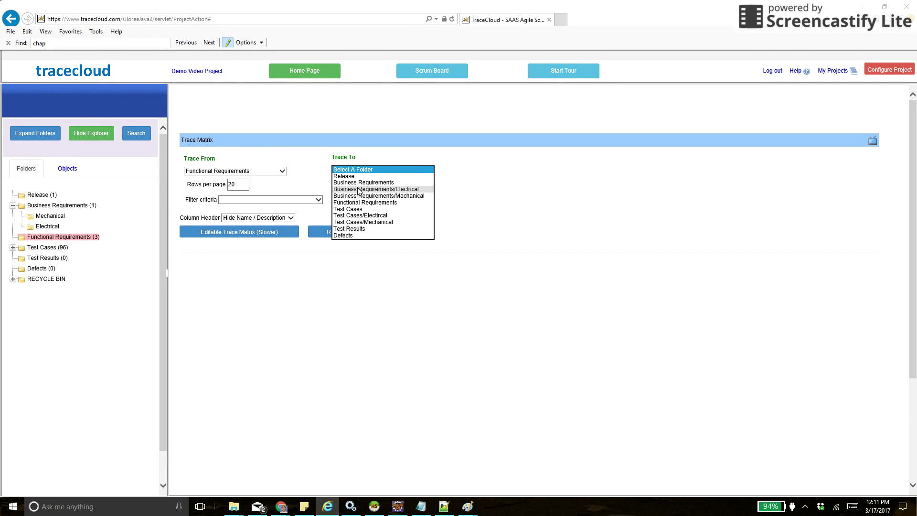
click(361, 189)
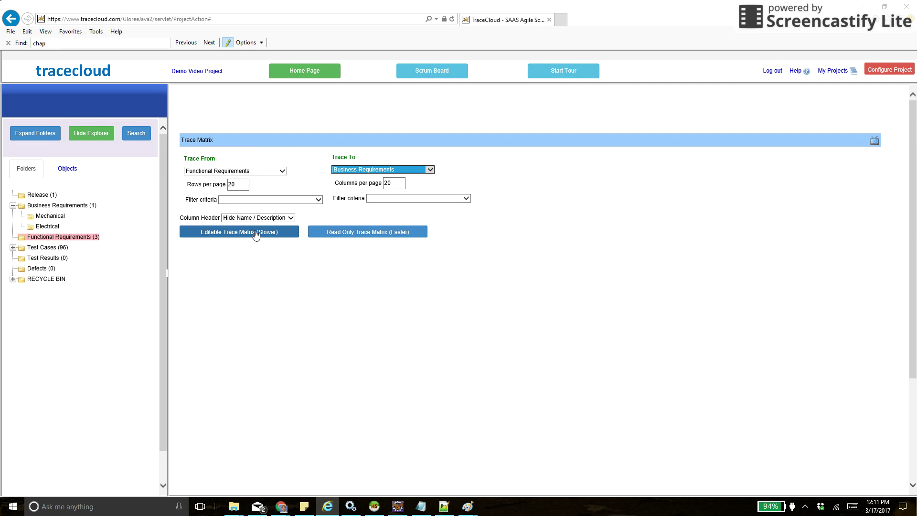
click(243, 220)
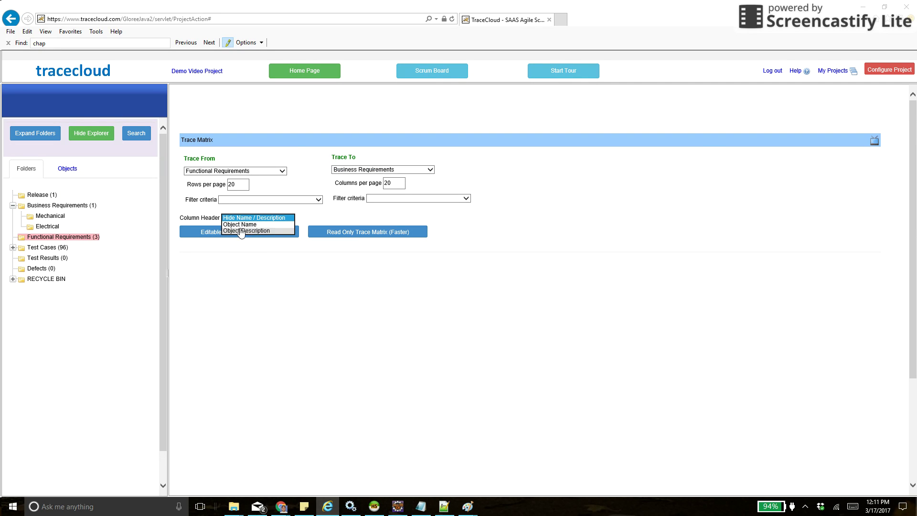
click(241, 231)
click(242, 232)
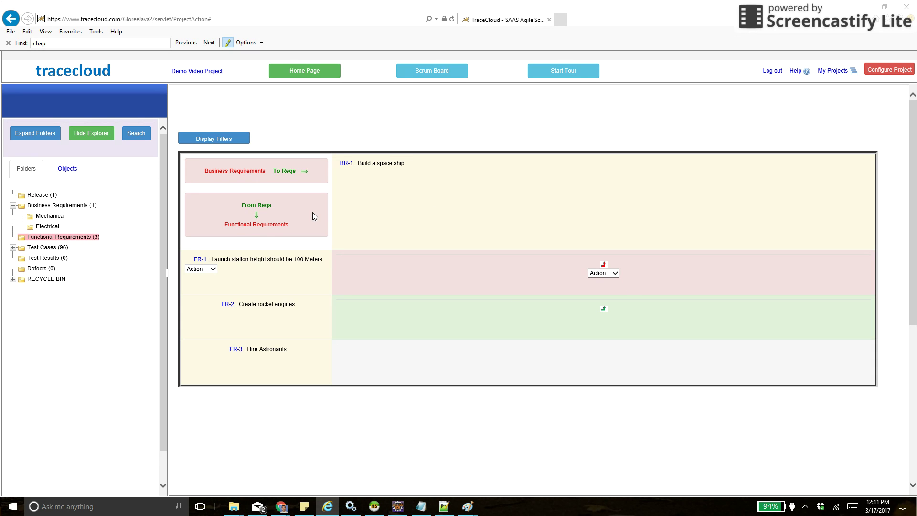
Rebuild the editable matrix tracing Test Cases against Functional Requirements FR-1 to FR-3.
click(216, 138)
click(273, 172)
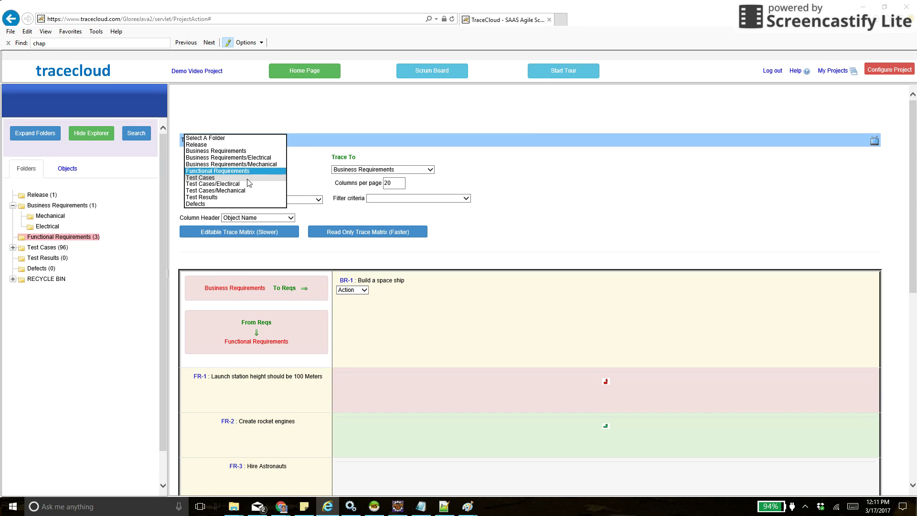
click(247, 179)
click(365, 171)
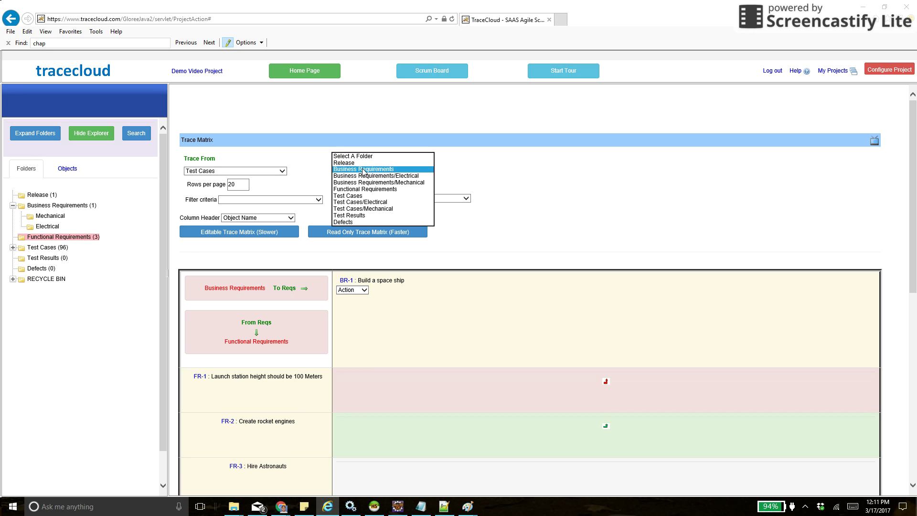
click(362, 189)
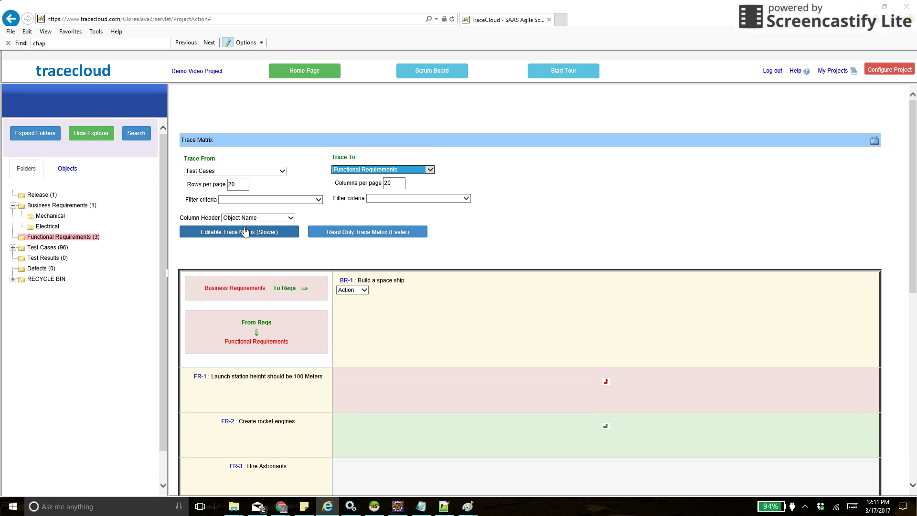
click(244, 234)
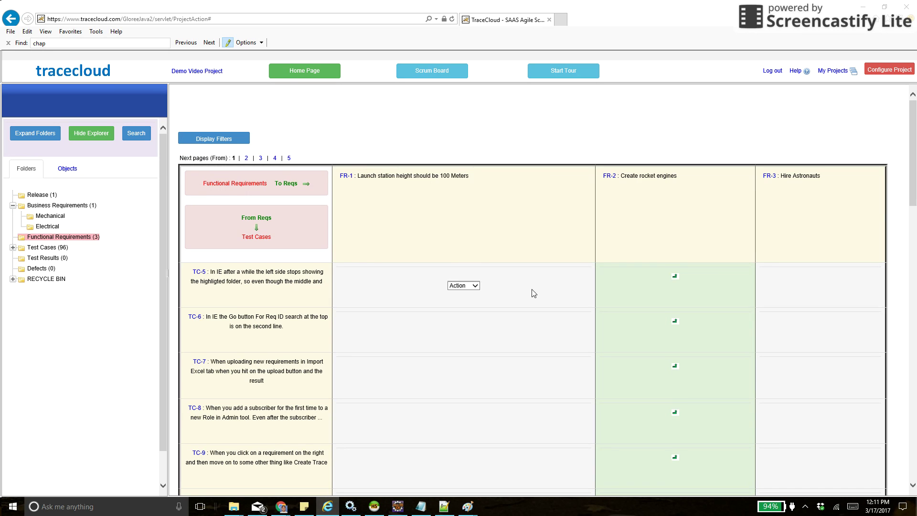
scroll(550, 324, down, 2)
scroll(559, 340, up, 2)
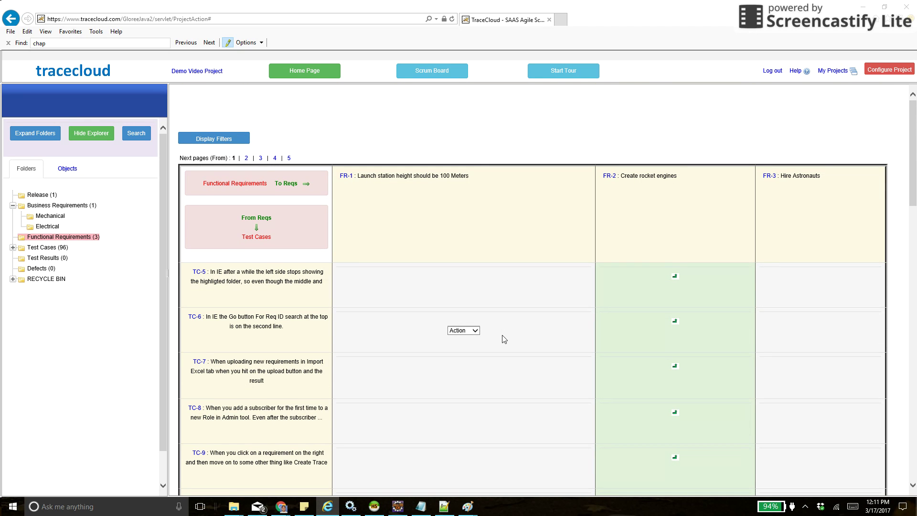
Run a Trace Tree report on Business Requirements and review its 24 requirements, including FR-1's suspect trace to BR-1.
click(43, 238)
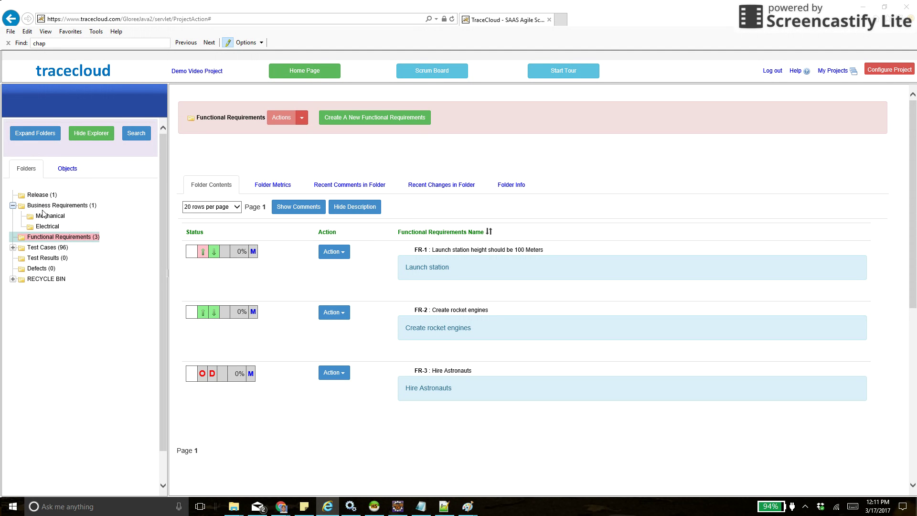
click(49, 206)
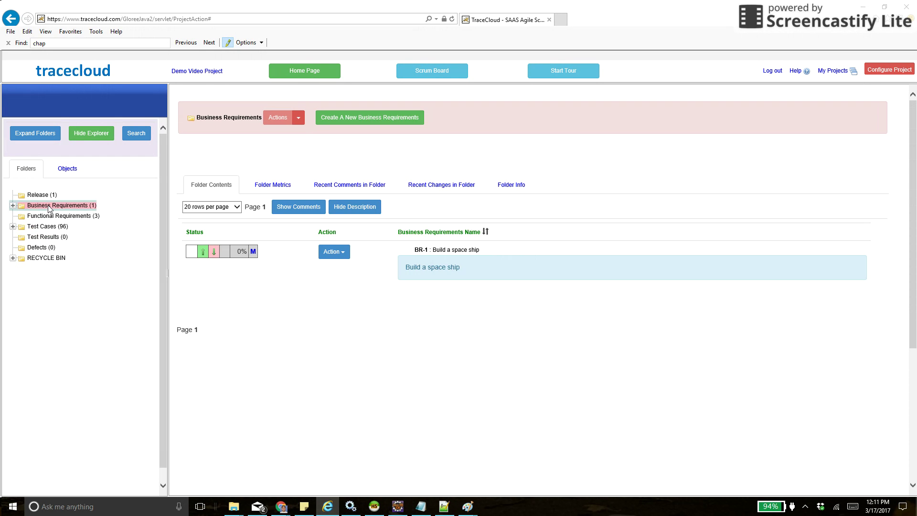
right_click(49, 207)
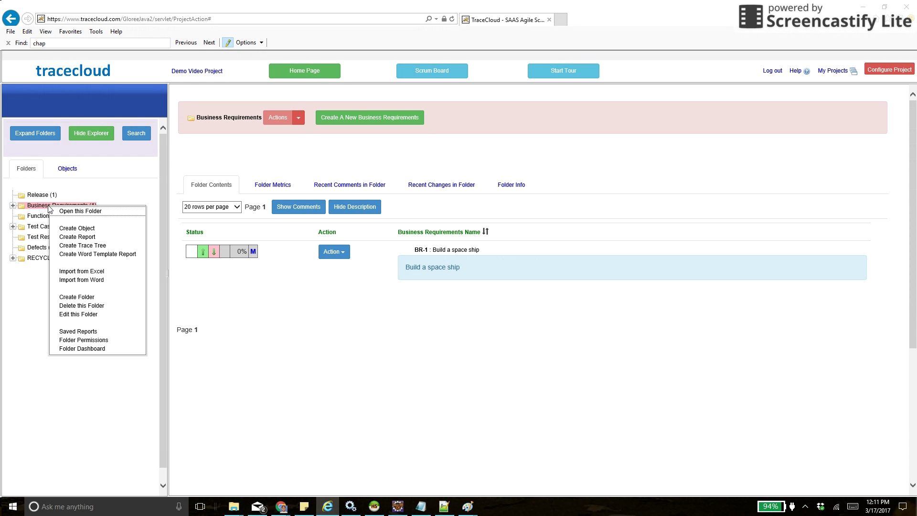
click(81, 246)
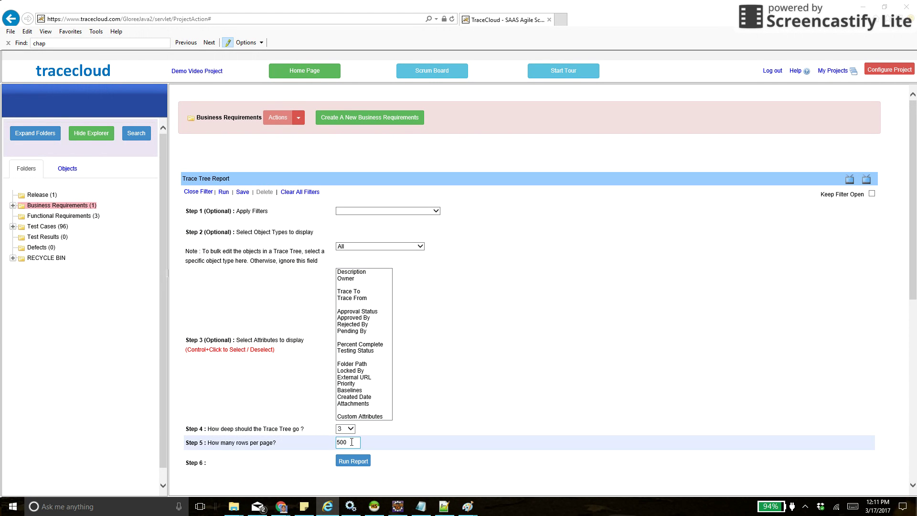
click(353, 461)
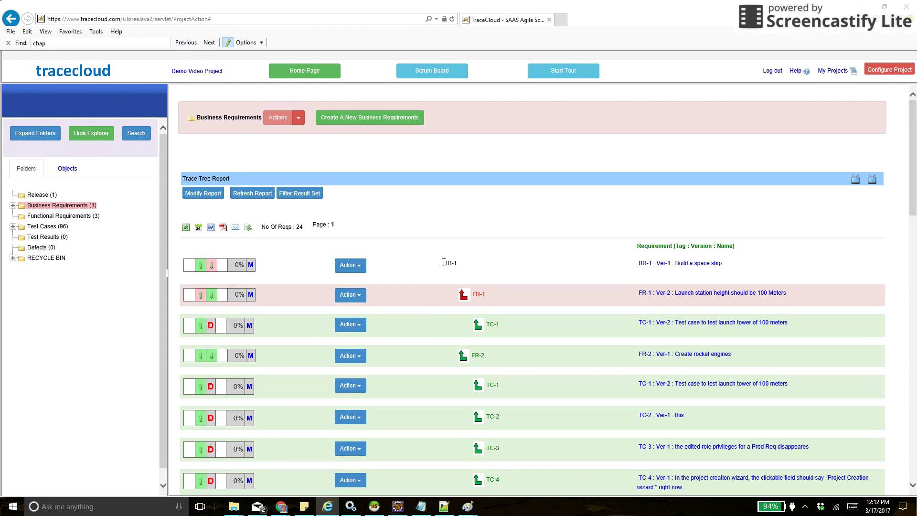
scroll(444, 262, down, 1)
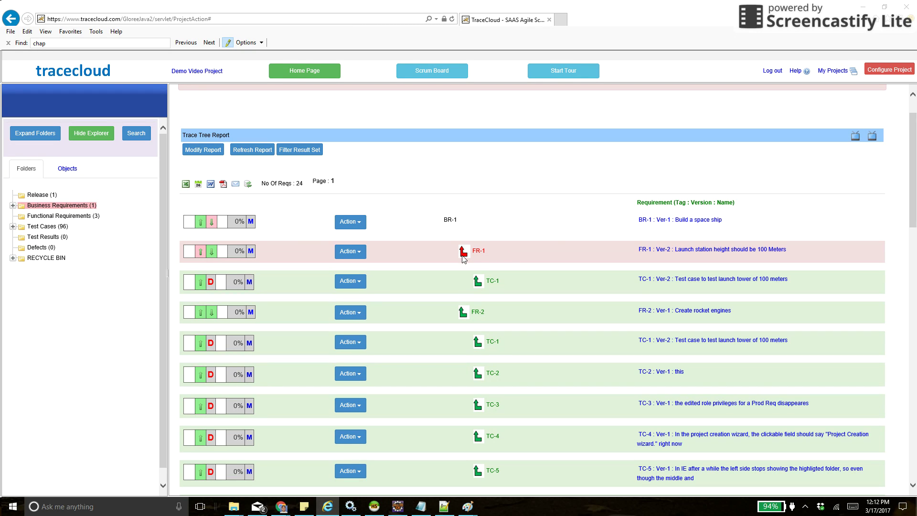
mouse_move(463, 259)
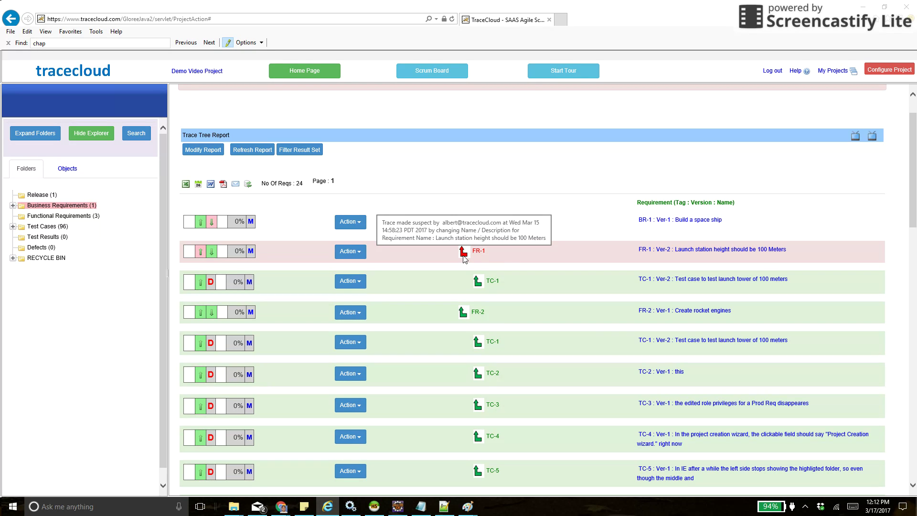
mouse_move(211, 282)
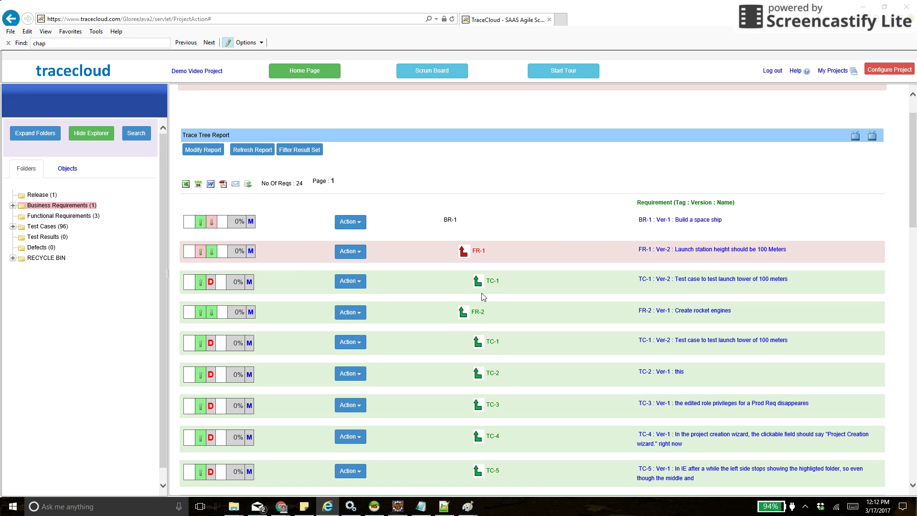
mouse_move(480, 288)
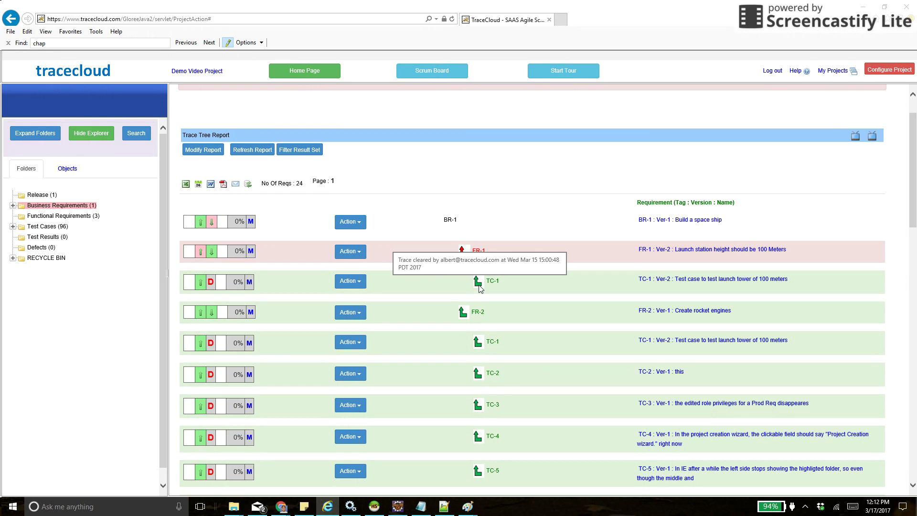